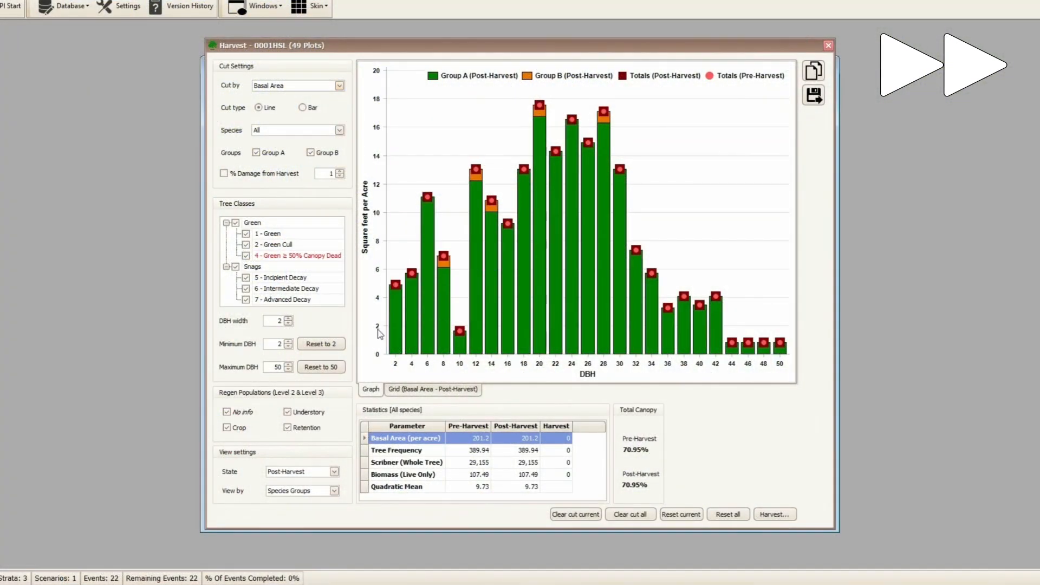
Set the harvest to cut by tree frequency and review the exported post-harvest and harvest tree frequency sheets.
click(339, 85)
click(296, 106)
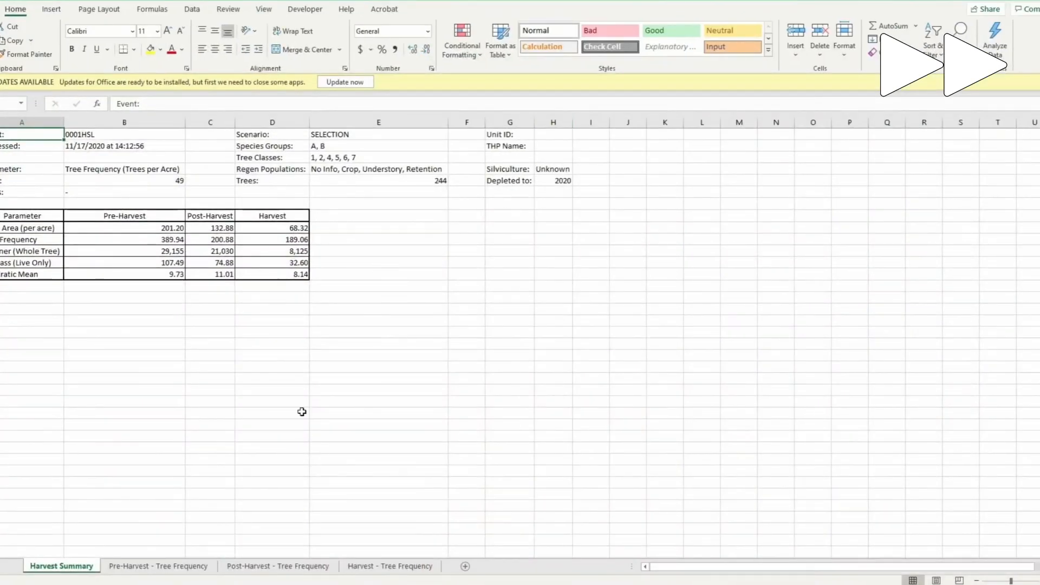
click(278, 566)
click(368, 565)
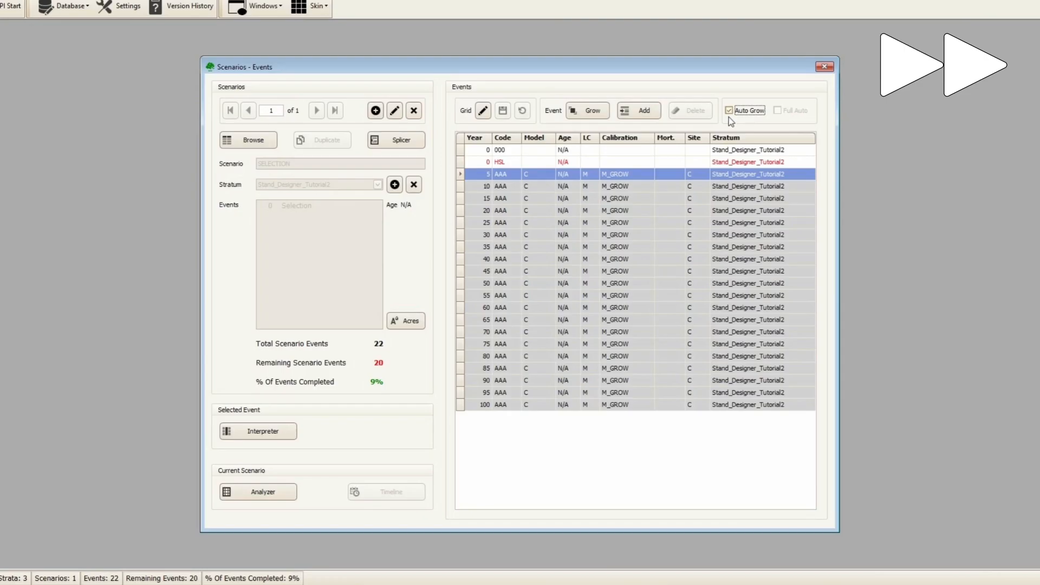
Grow the scenario's remaining events and open the Analyzer for the current scenario.
click(593, 110)
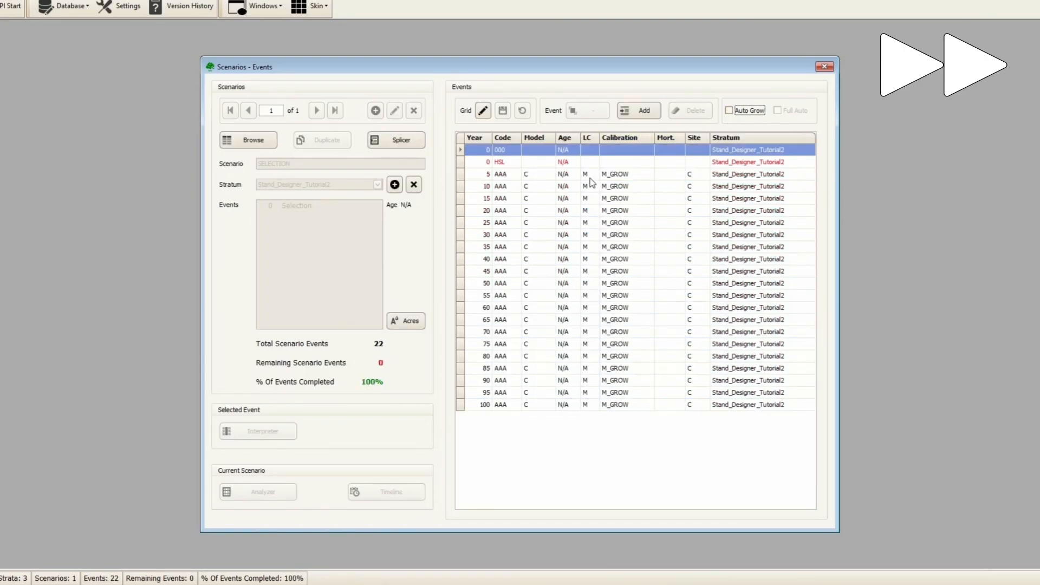
click(264, 493)
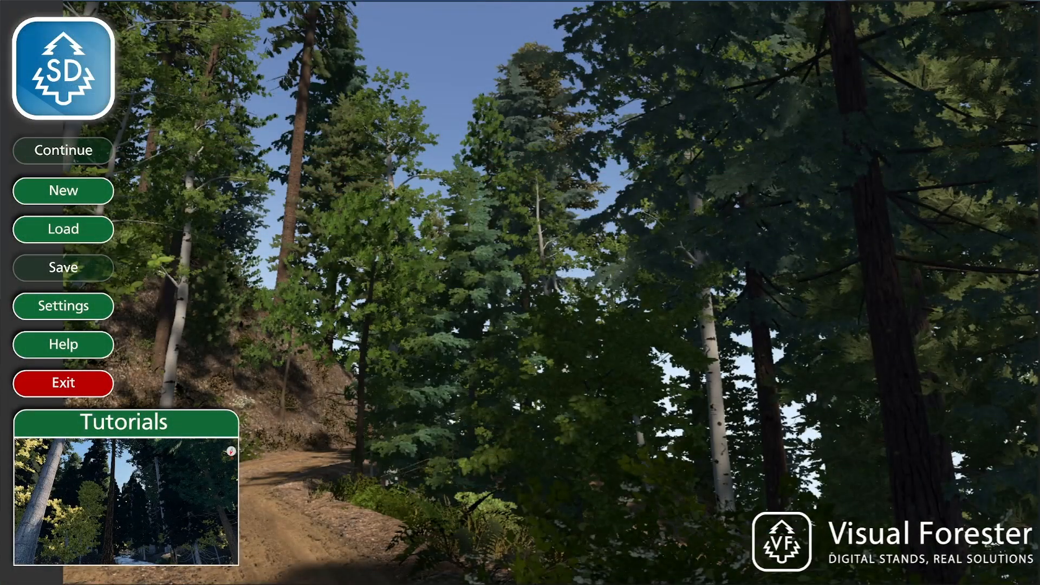
Bring the Example 2 folder into view, examine its stand table files and move it away again.
drag(1039, 217, 514, 189)
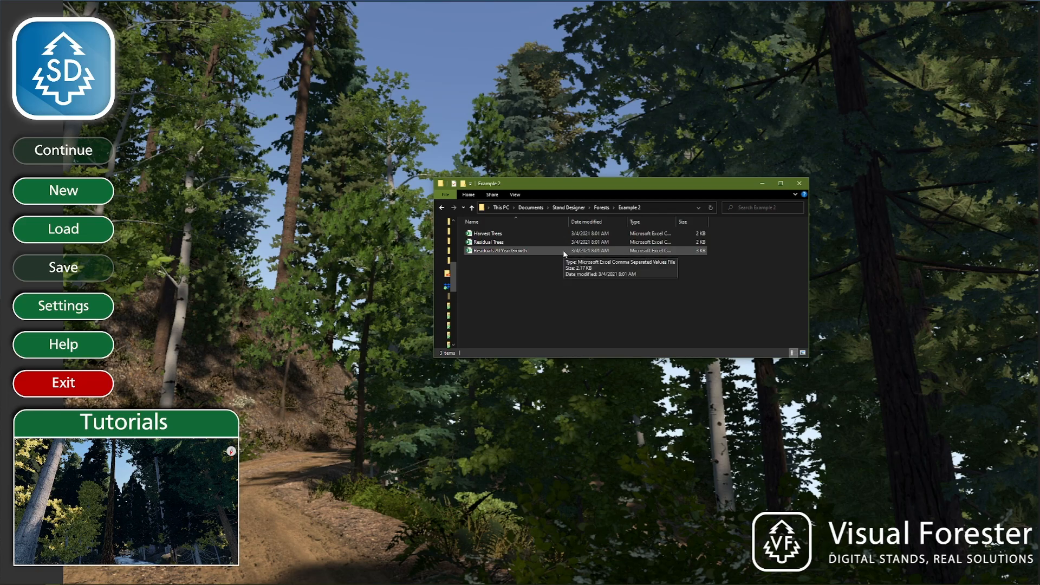
drag(650, 185, 1039, 172)
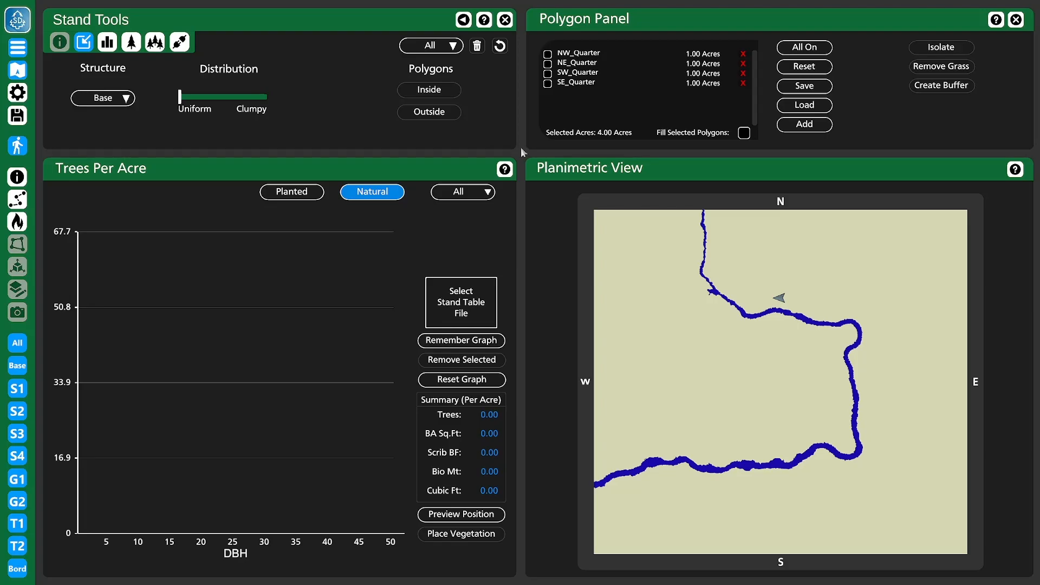
Import the stand table file Residual Trees.csv from the Example 2 folder.
click(455, 306)
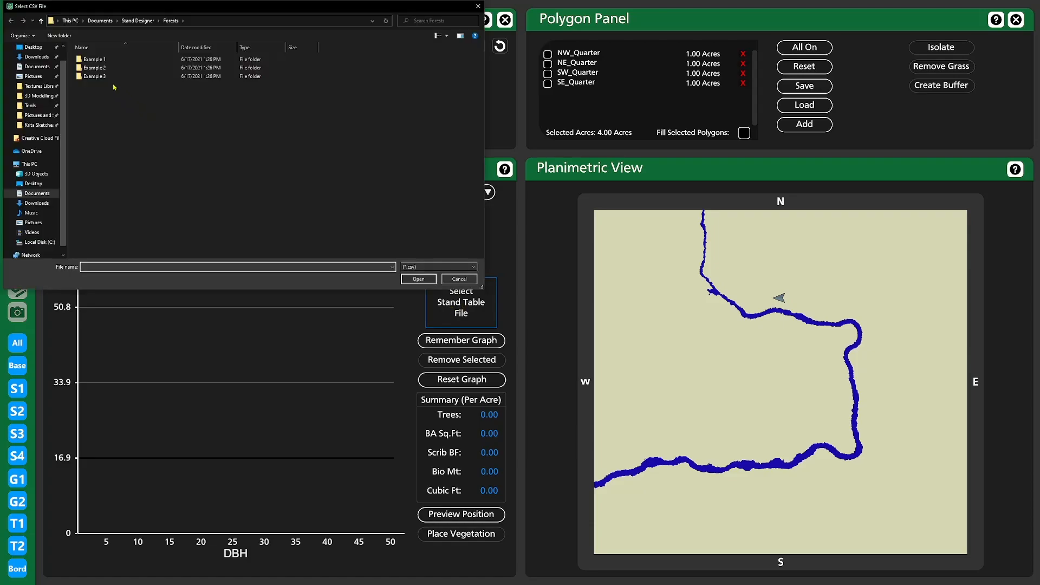
double_click(101, 69)
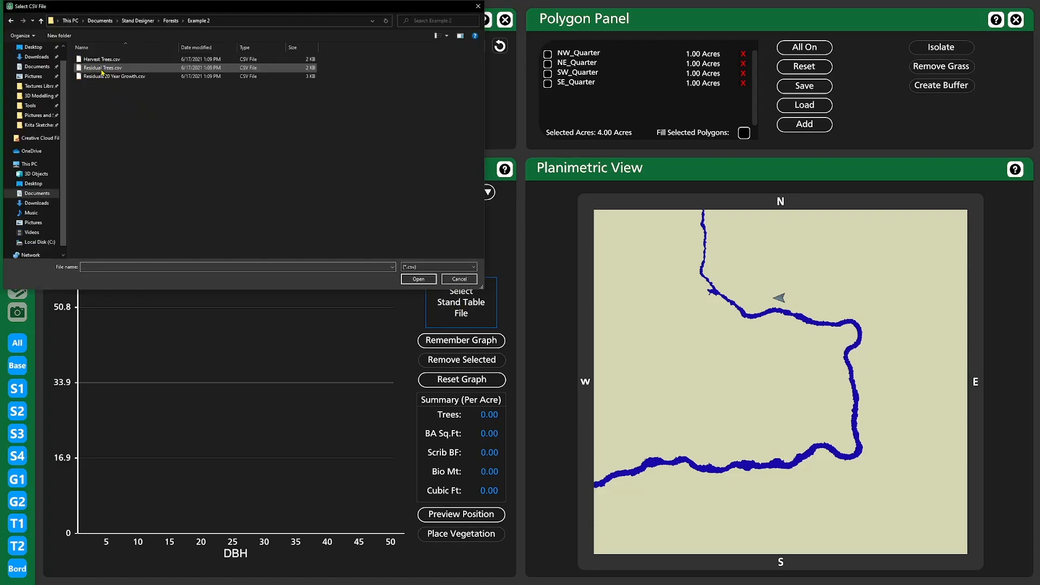
double_click(102, 69)
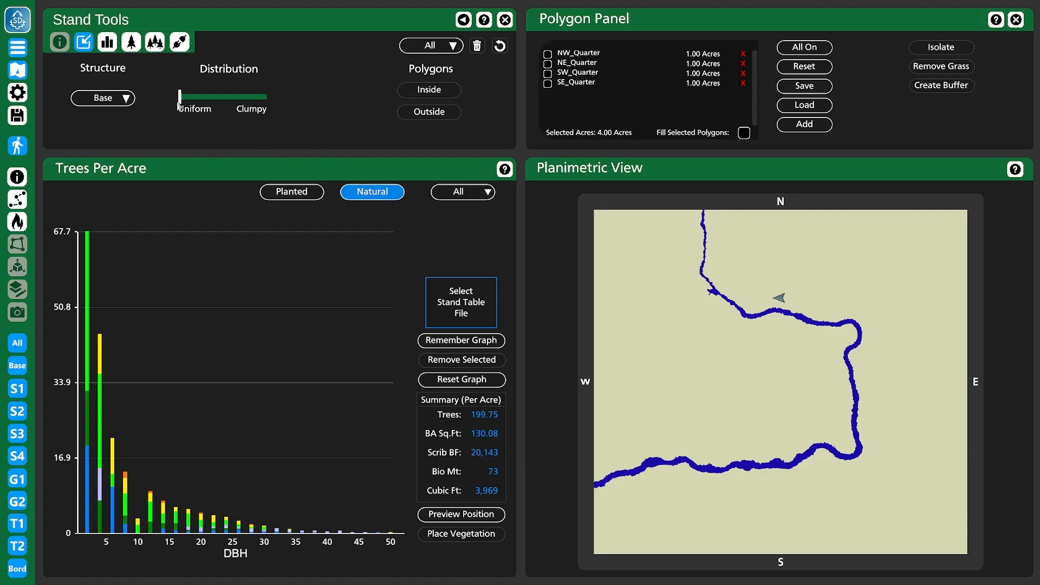
Assign the residual trees to structure S1 with a uniform distribution and preview their positions.
mouse_move(180, 102)
mouse_down()
mouse_move(220, 103)
mouse_move(186, 104)
mouse_up()
click(124, 99)
click(98, 137)
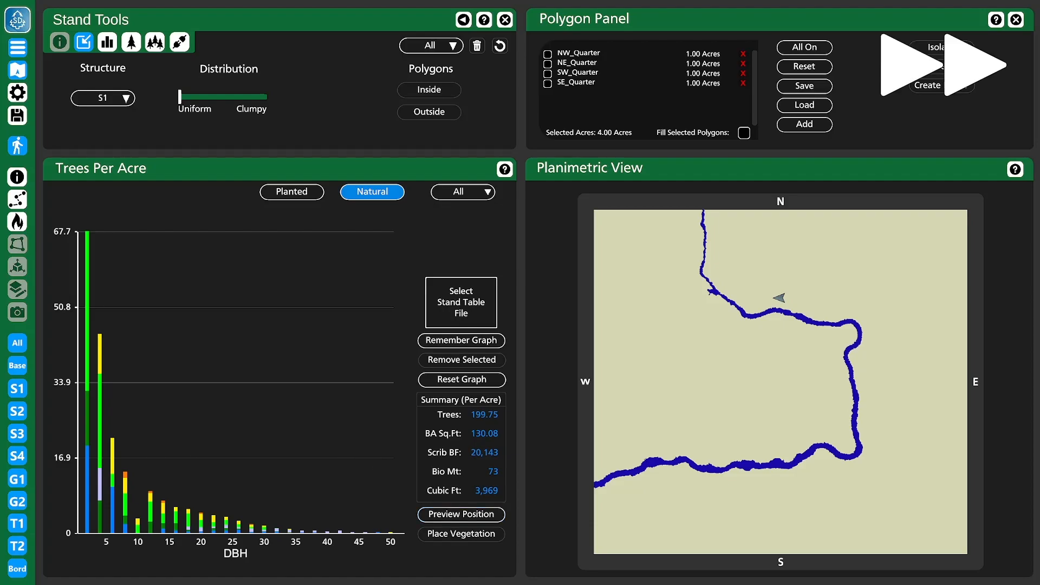
click(435, 515)
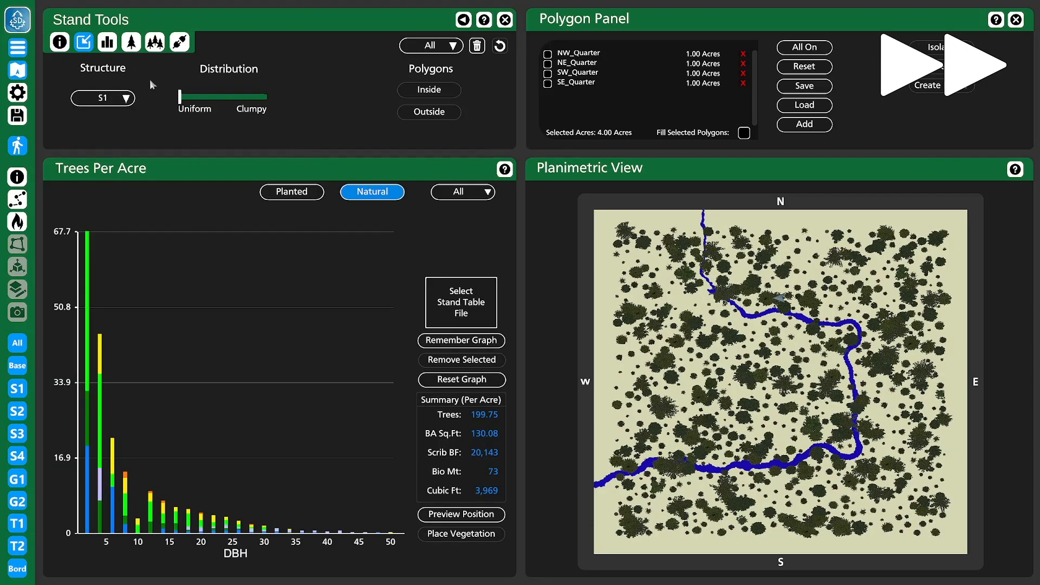
Import the stand table file Harvest Trees.csv from the Example 2 folder.
click(451, 298)
double_click(107, 68)
double_click(108, 60)
Assign the harvest trees to structure S2, preview their positions and place the vegetation.
click(114, 97)
click(95, 148)
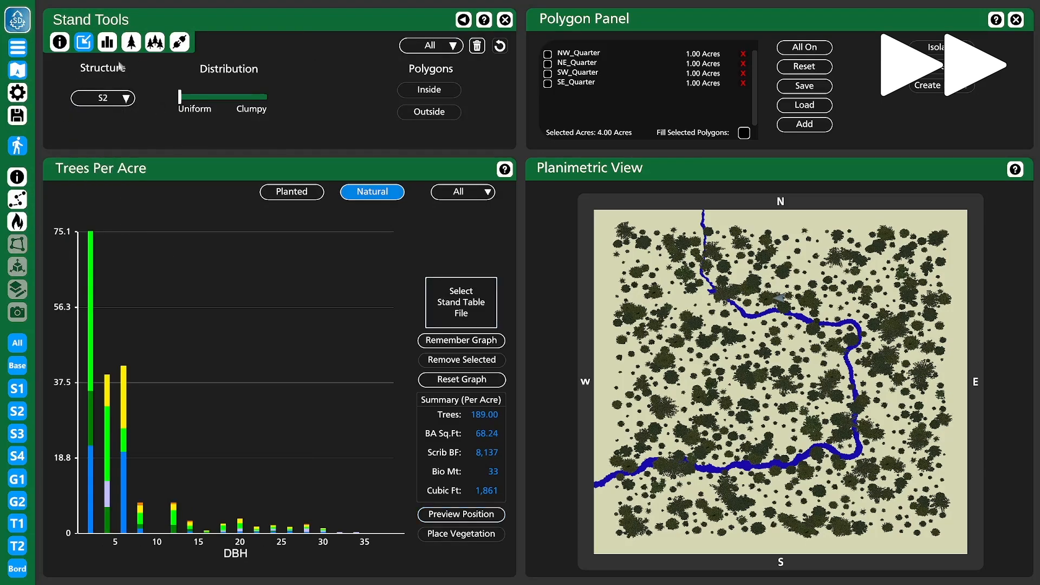
click(455, 514)
click(477, 535)
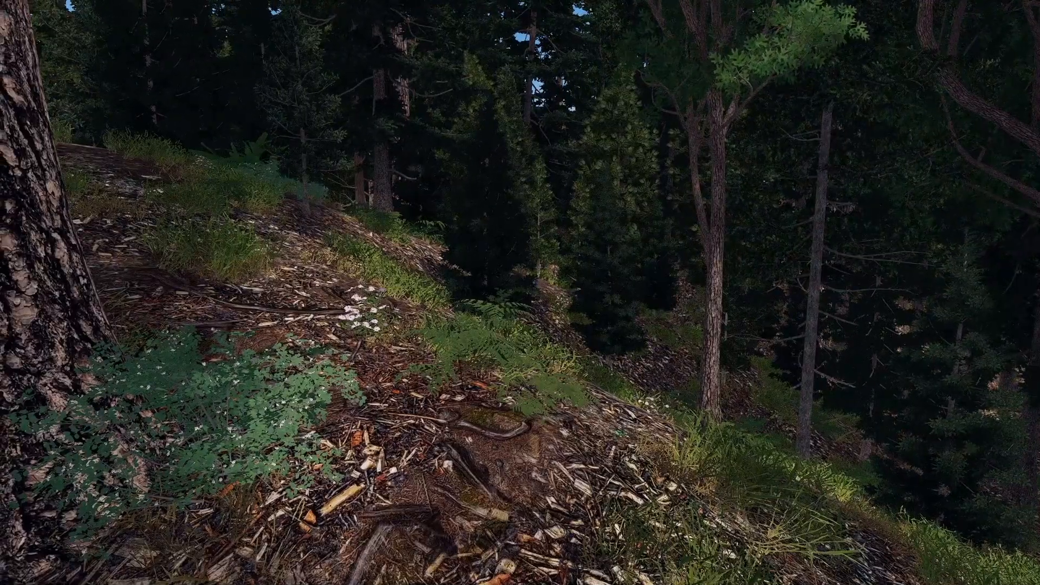
Toggle tree structure S2 at ground level to compare the forest with and without the harvest trees.
key(Escape)
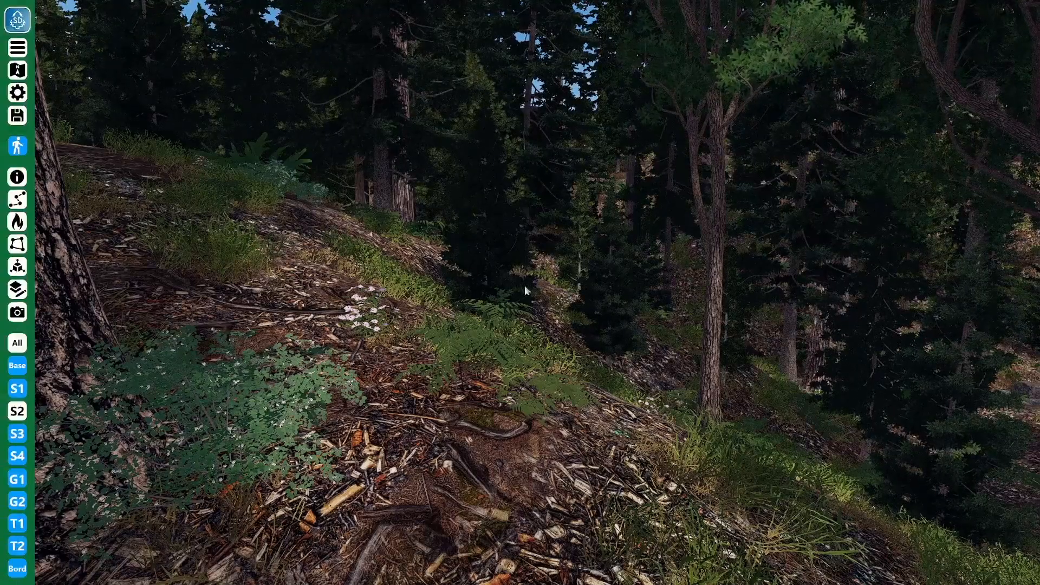
click(17, 412)
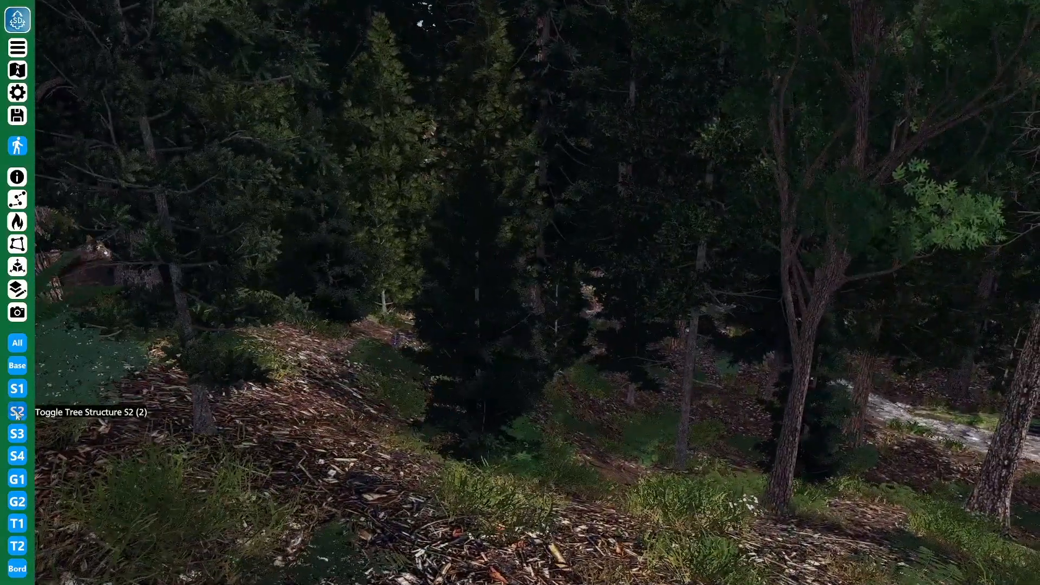
click(17, 411)
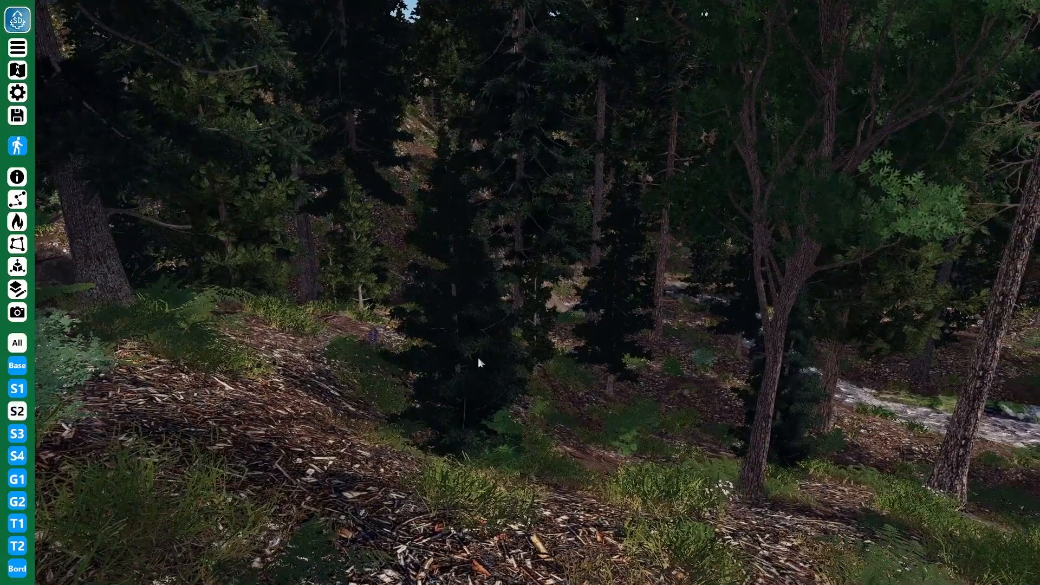
Switch to the drone view and toggle tree structure S2 to compare the stand from above.
key(f)
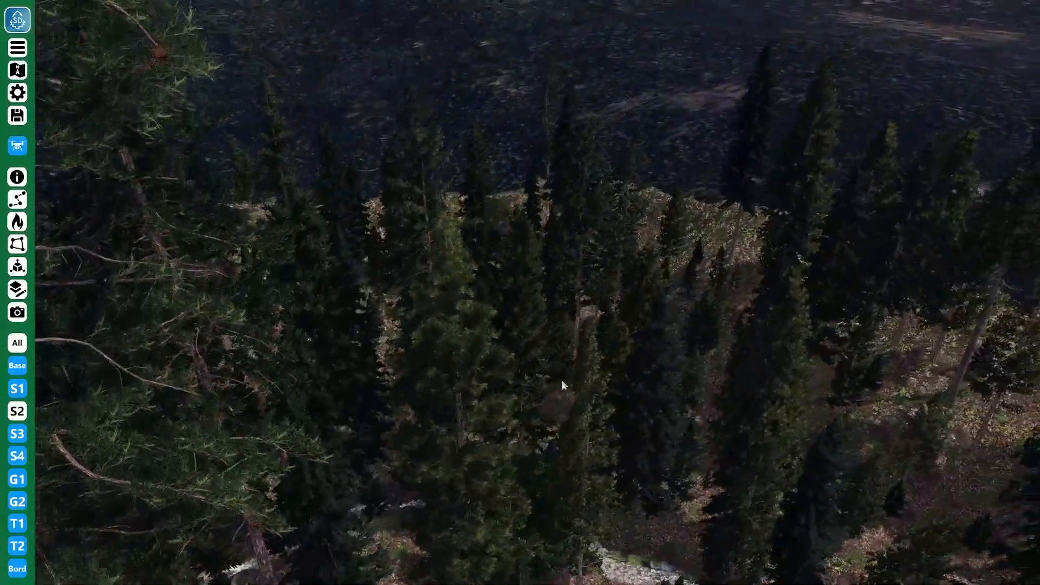
drag(563, 381, 551, 415)
drag(651, 400, 459, 446)
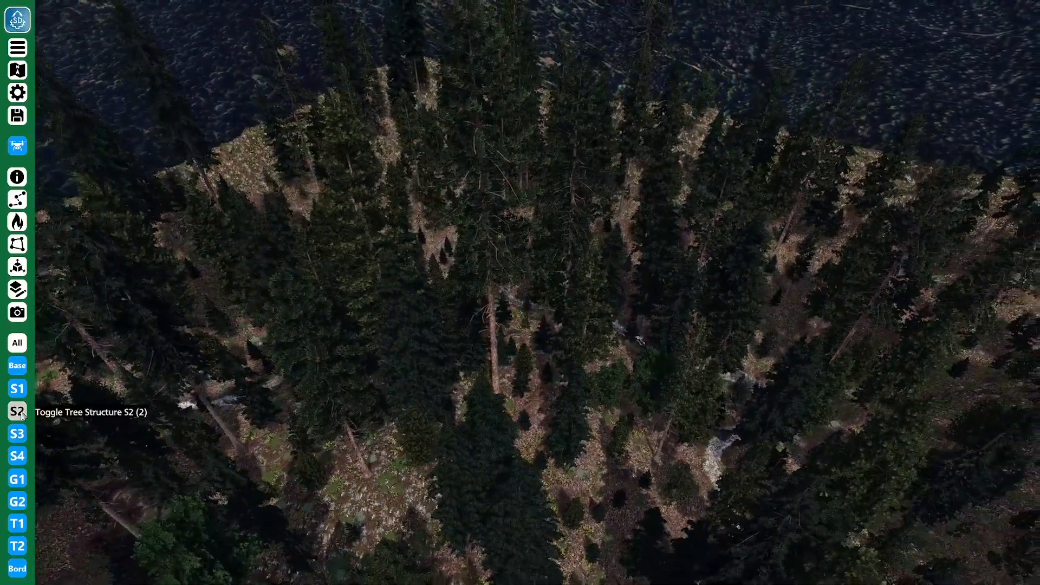
click(21, 413)
click(21, 413)
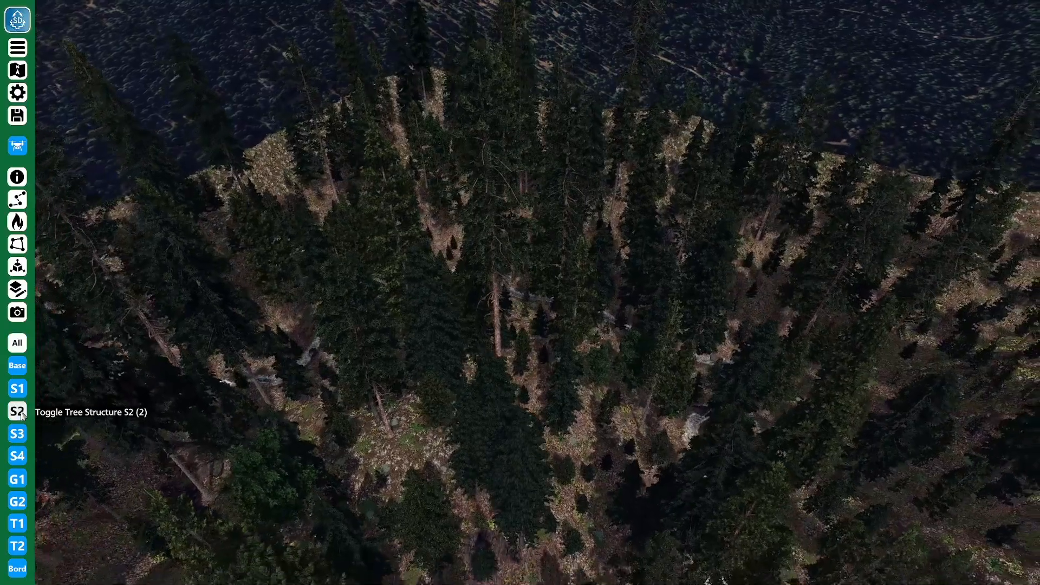
click(21, 413)
click(22, 413)
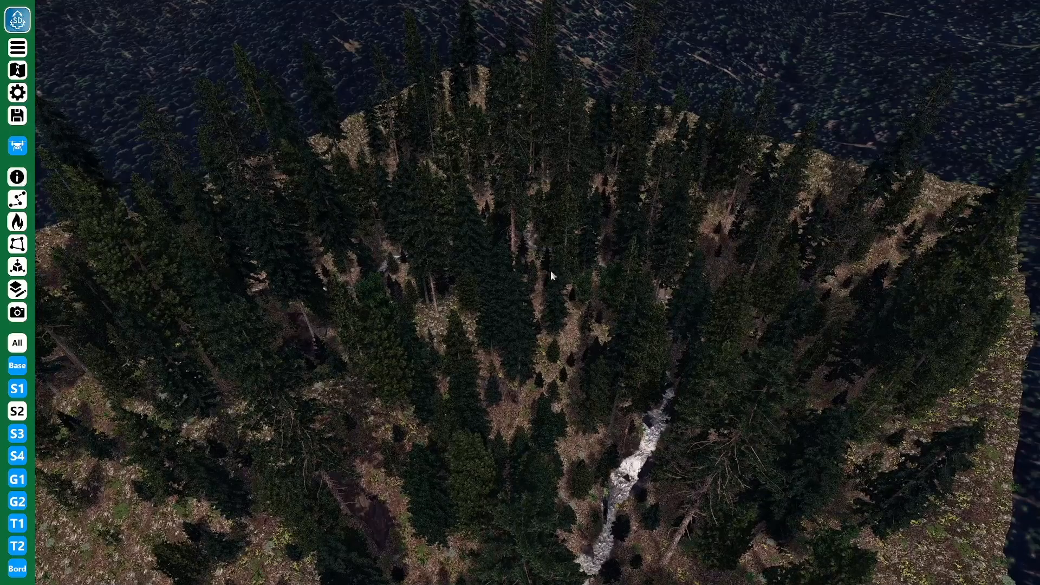
Show the tree information and switch it to the stand information.
click(17, 176)
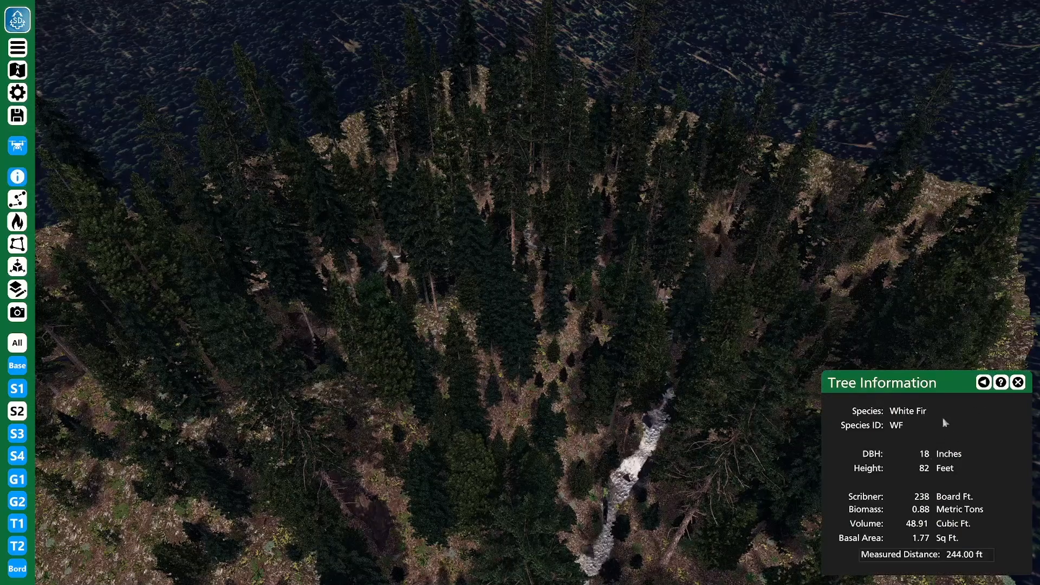
click(983, 382)
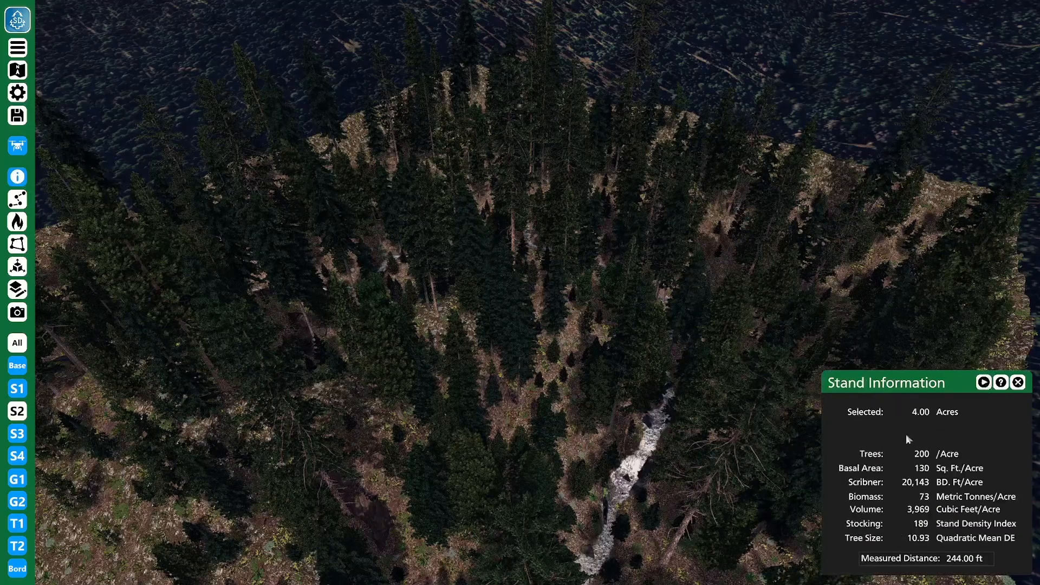
Toggle tree structure S2 repeatedly to compare the per-acre stand statistics before and after harvest, leaving S2 hidden.
middle_drag(598, 314, 565, 320)
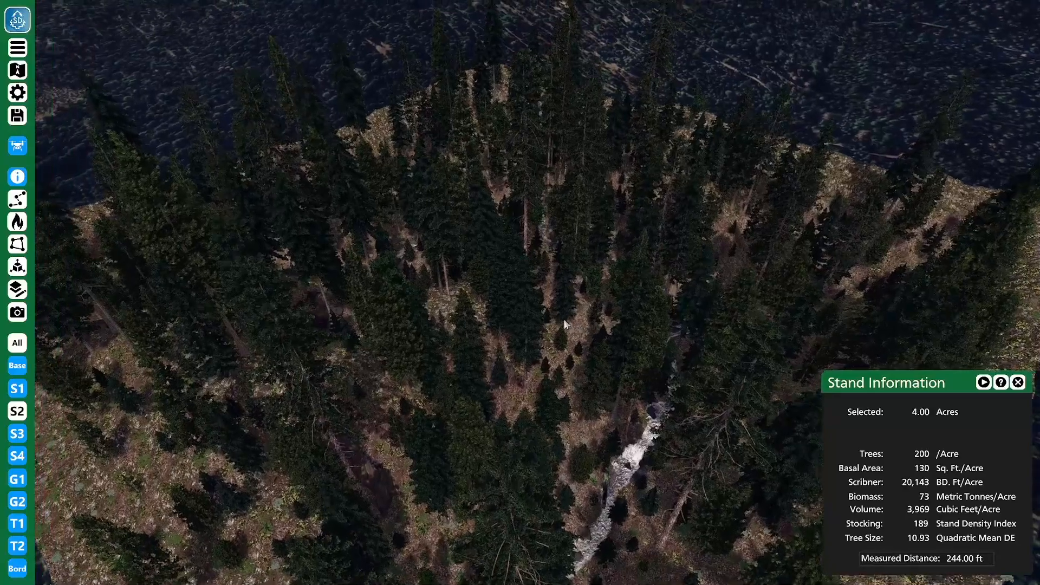
scroll(564, 319, up, 3)
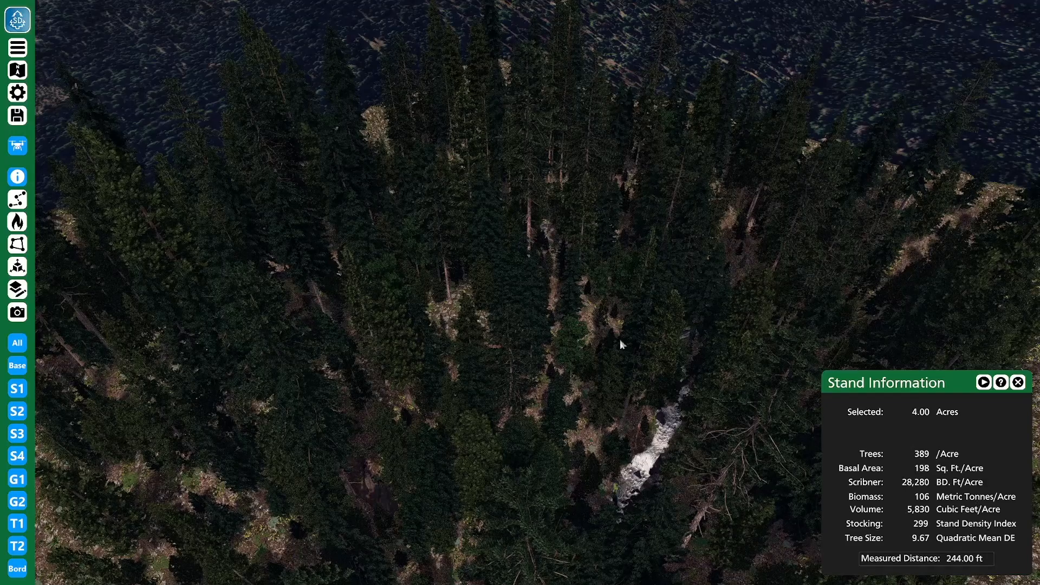
key(2)
middle_drag(609, 334, 602, 341)
key(2)
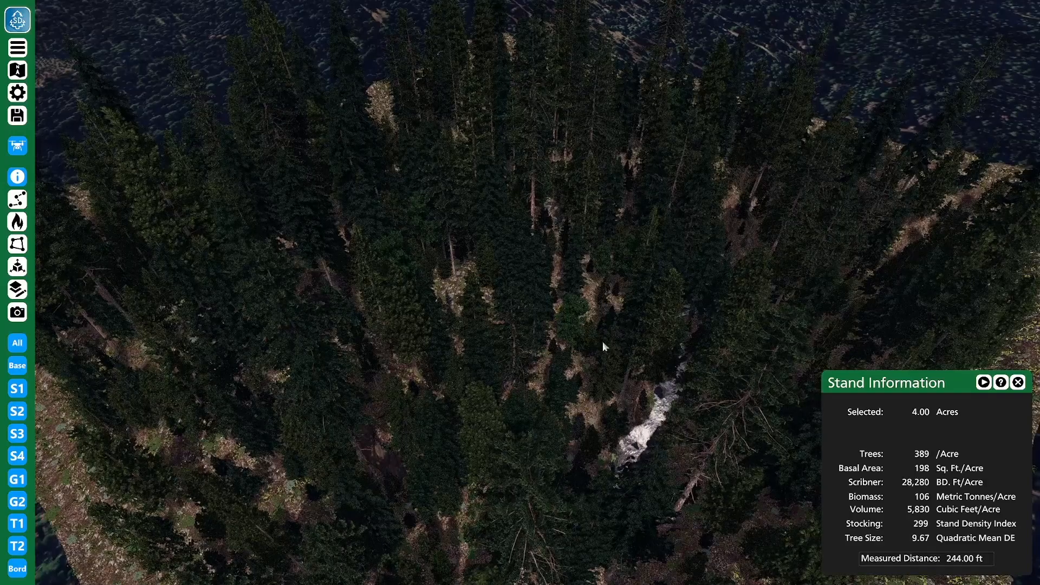
key(2)
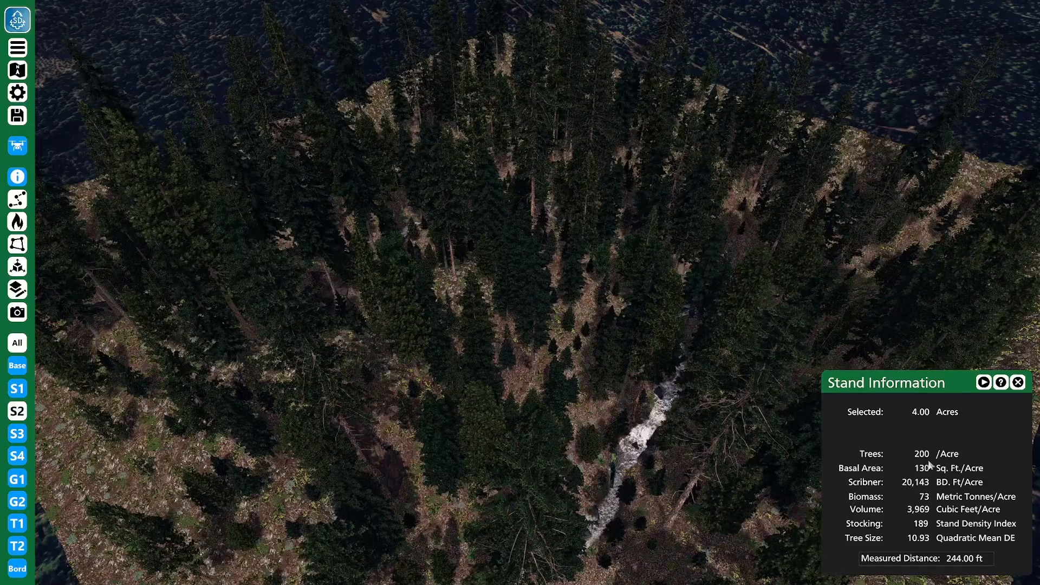
key(2)
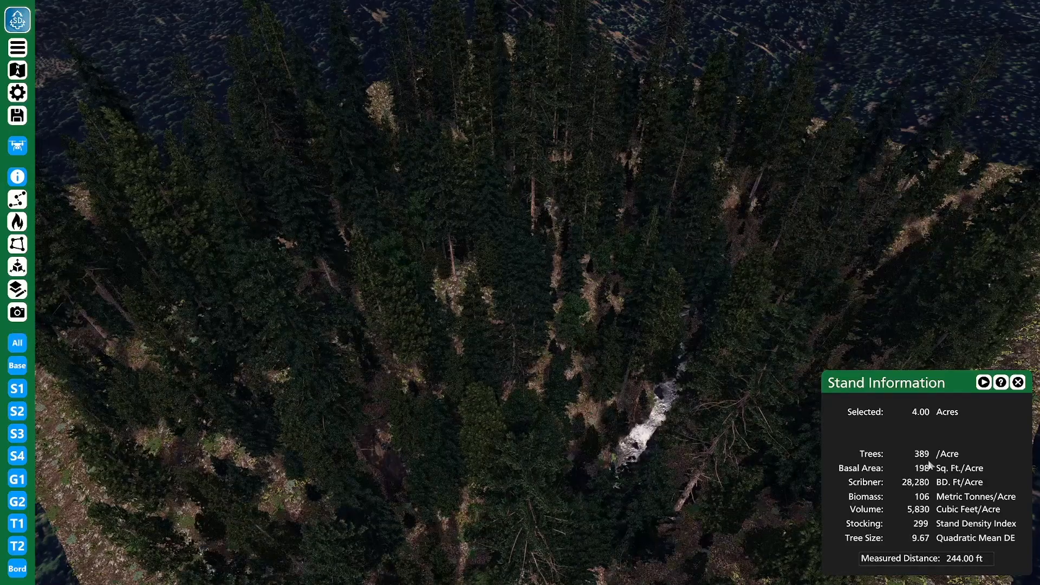
right_drag(552, 355, 811, 480)
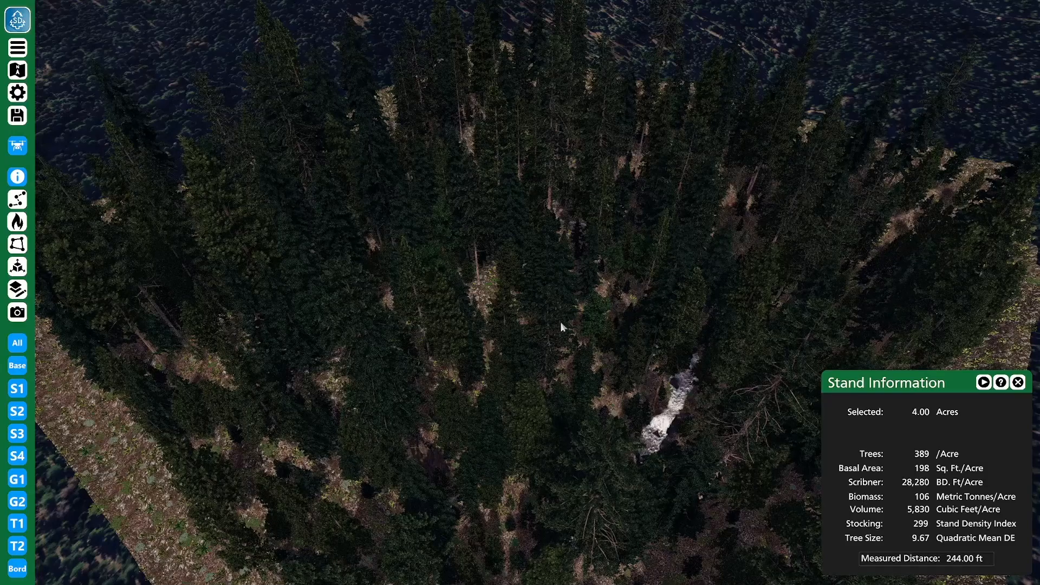
right_drag(560, 322, 578, 324)
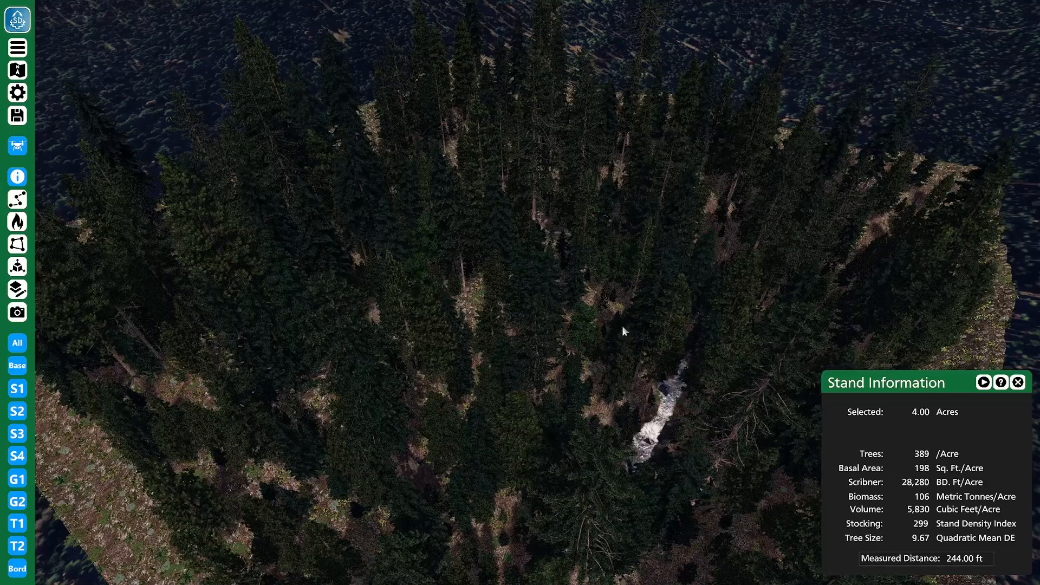
key(2)
mouse_move(617, 320)
right_down()
mouse_move(625, 330)
mouse_move(599, 326)
right_up()
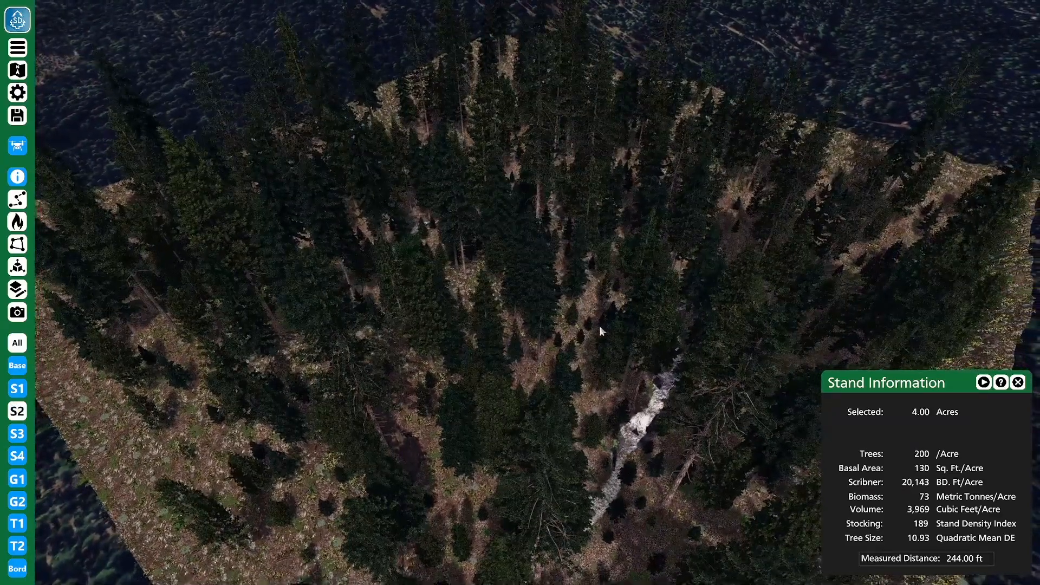
right_drag(599, 326, 588, 322)
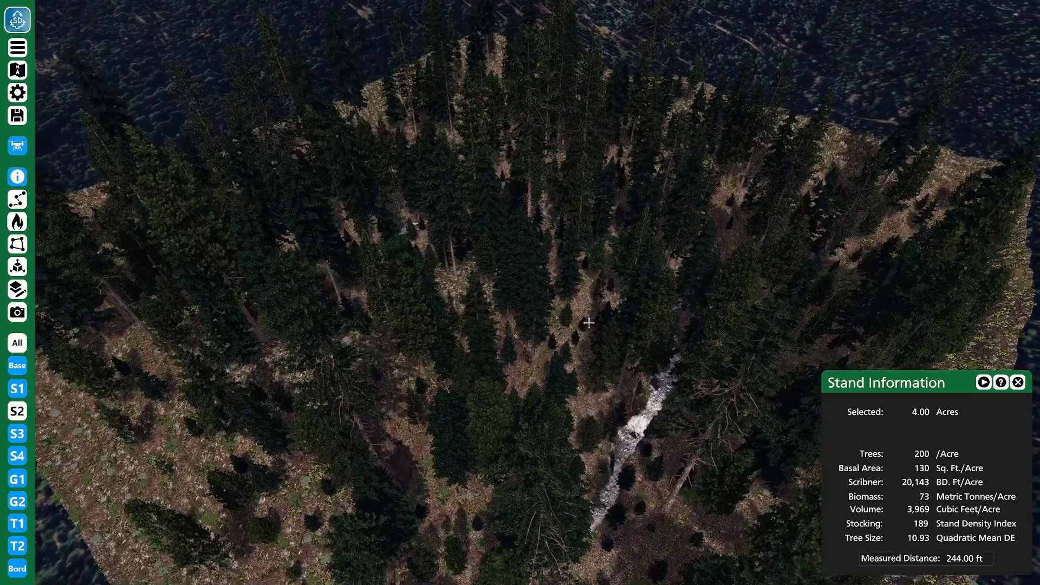
Open the stand inventory in the Stand Tools and chart it by trees per acre.
click(25, 52)
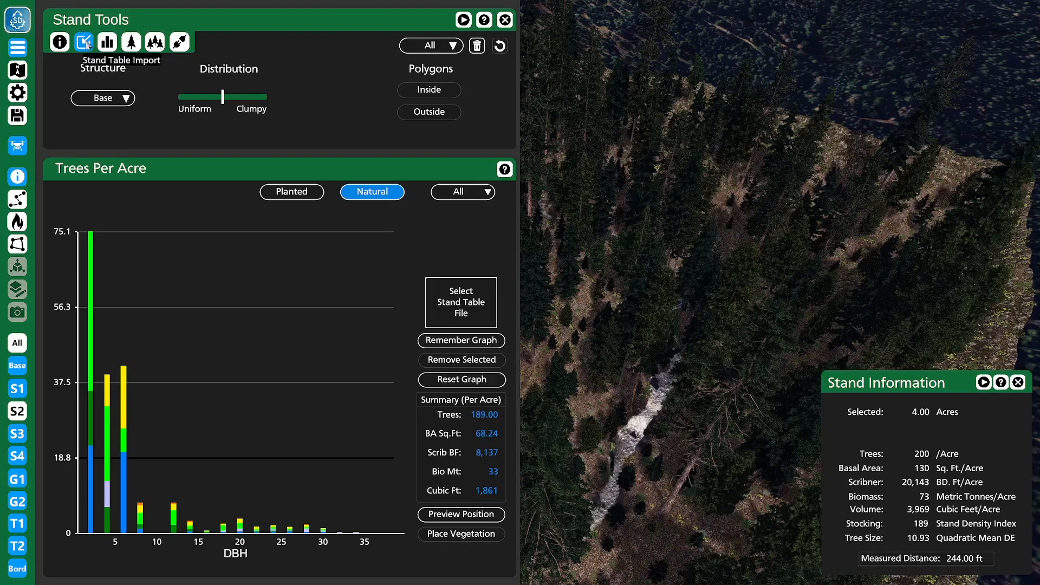
click(59, 42)
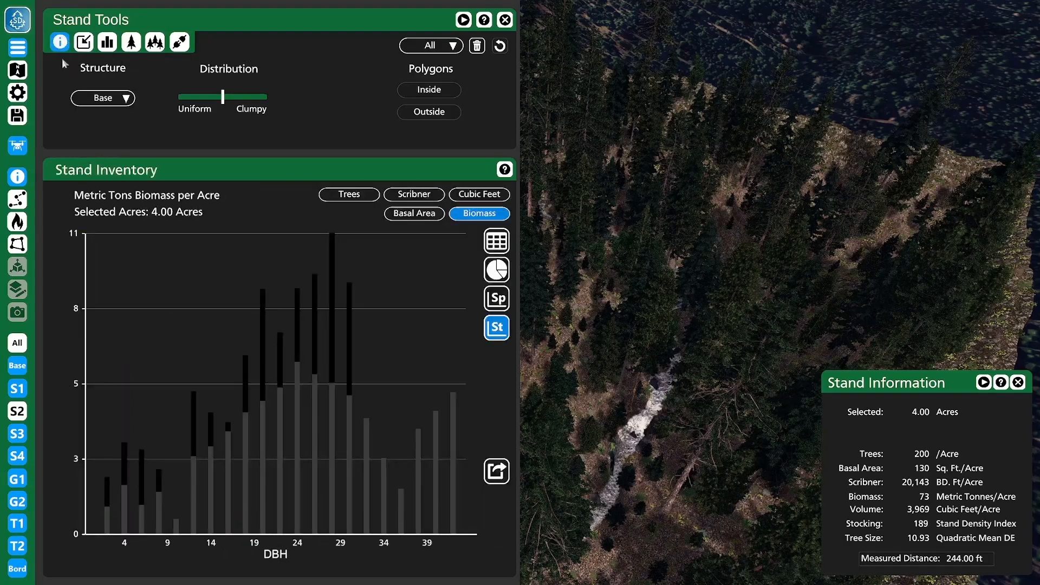
mouse_move(317, 314)
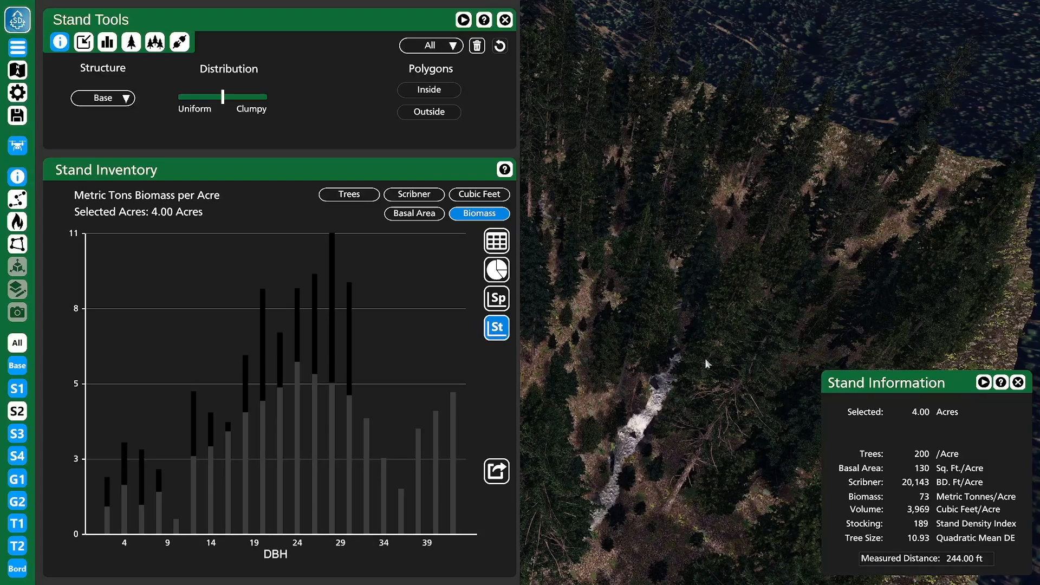
click(374, 198)
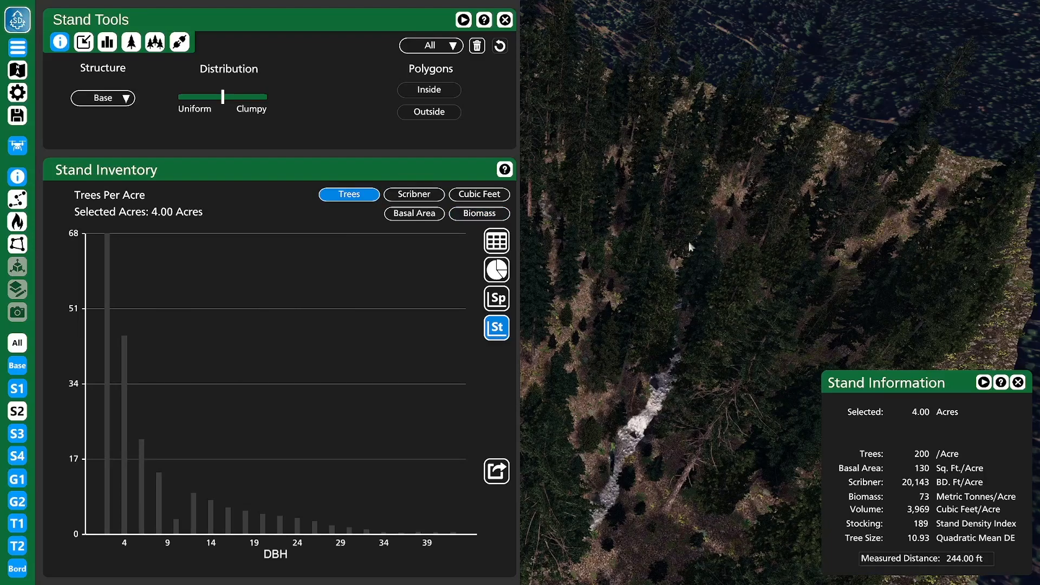
With tree structure S2 shown, examine each structure's share of the smallest DBH class in the trees-per-acre chart.
right_drag(778, 309, 737, 224)
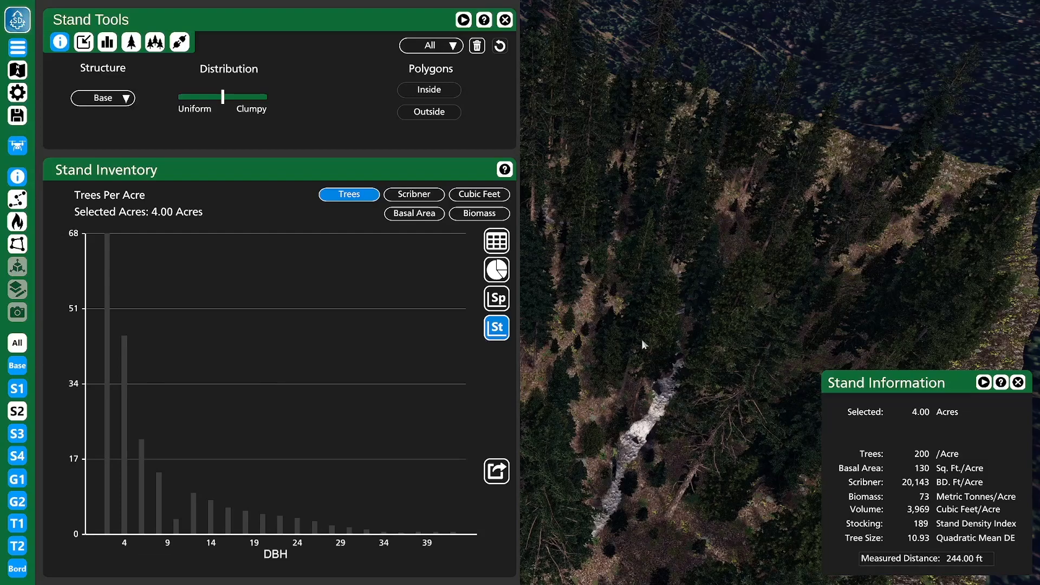
mouse_move(654, 295)
right_down()
mouse_move(664, 301)
mouse_move(655, 298)
right_up()
mouse_move(115, 311)
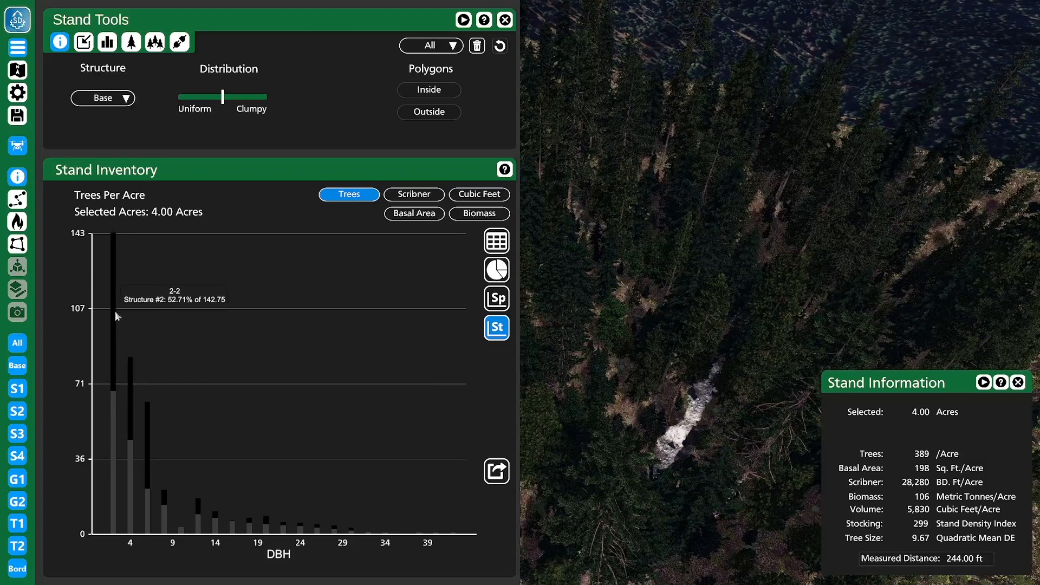
mouse_move(115, 406)
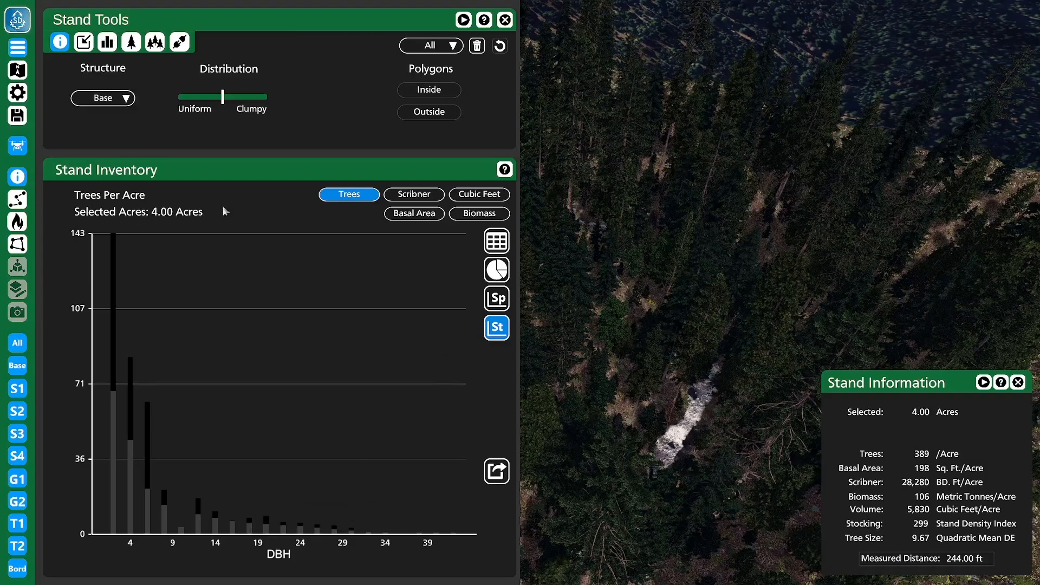
Chart the stand inventory by basal area per acre and toggle tree structure S2 to compare it before and after harvest.
click(424, 215)
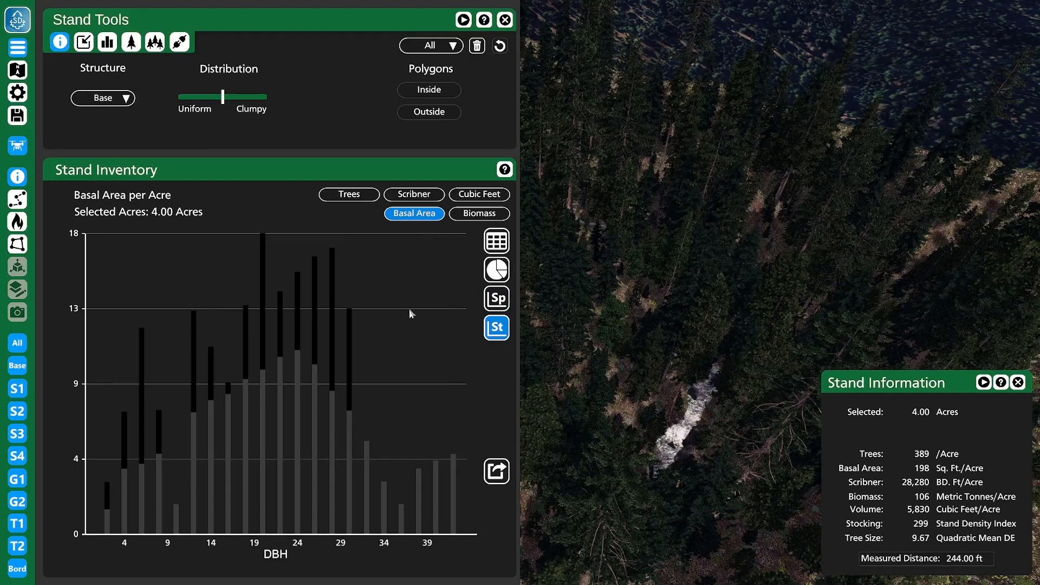
key(2)
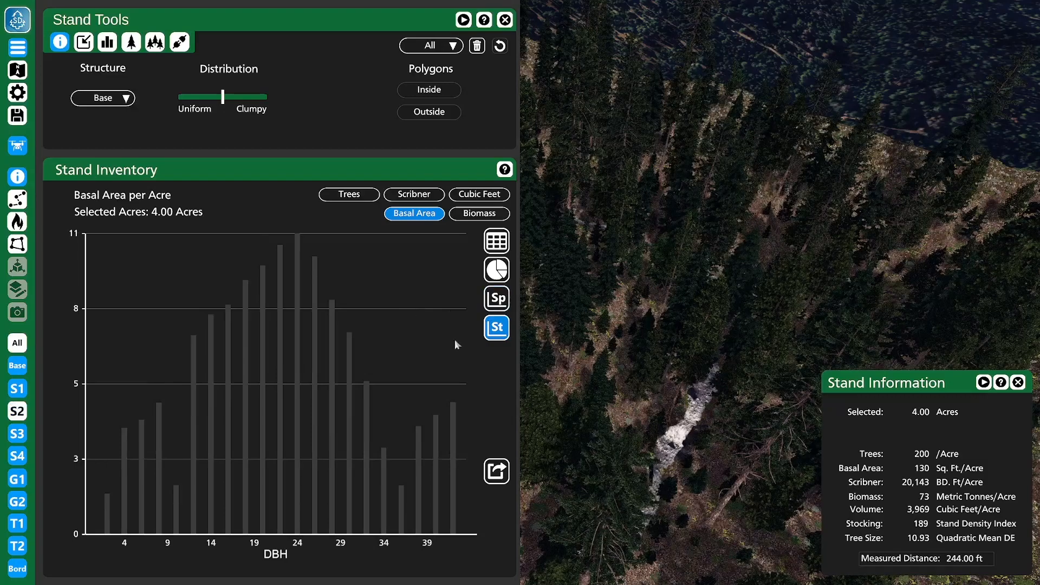
key(2)
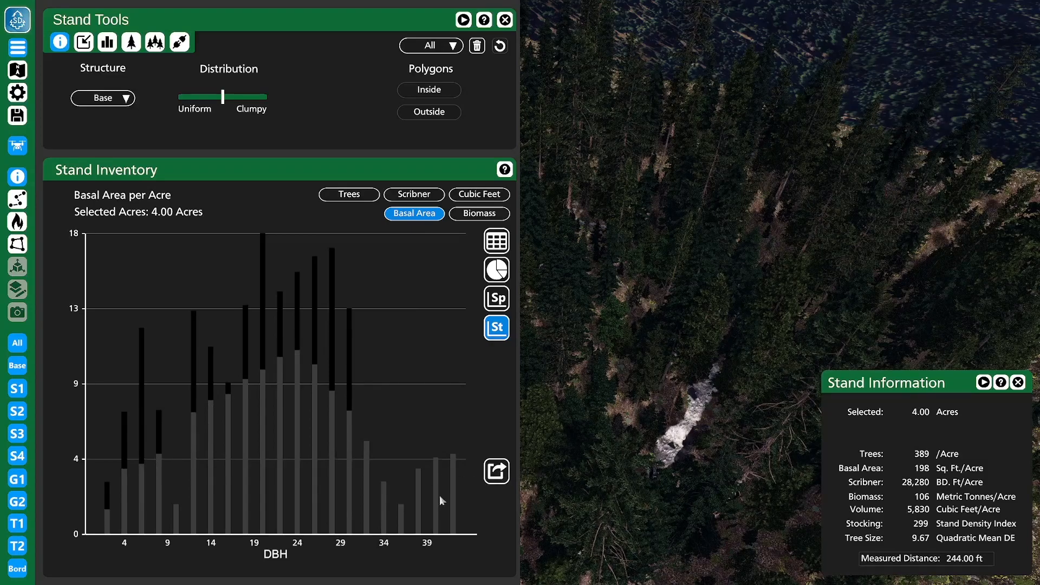
View the basal area inventory as a table and as a pie chart, toggling tree structure S2 to compare the species shares.
click(501, 245)
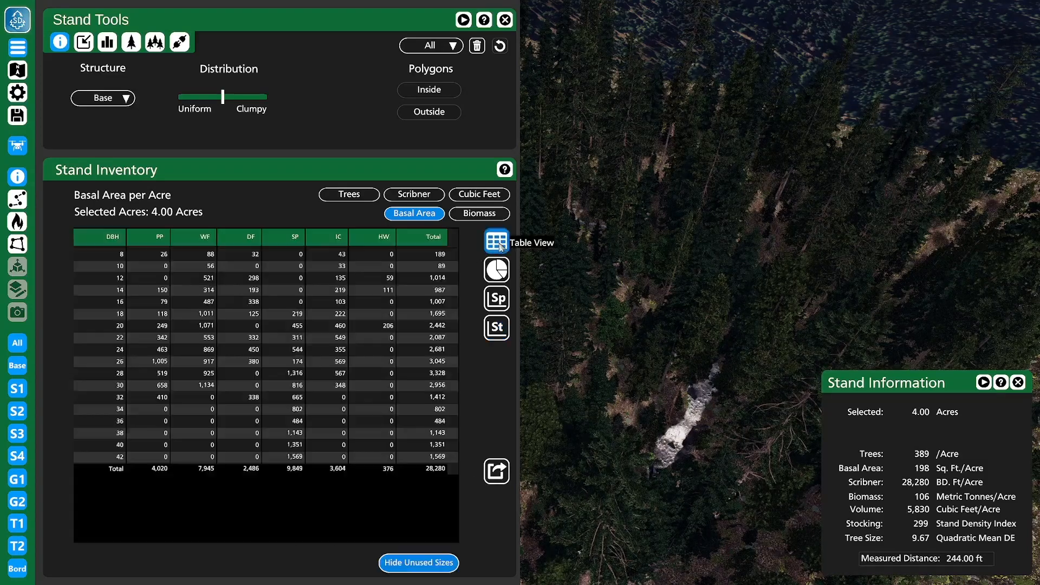
click(497, 269)
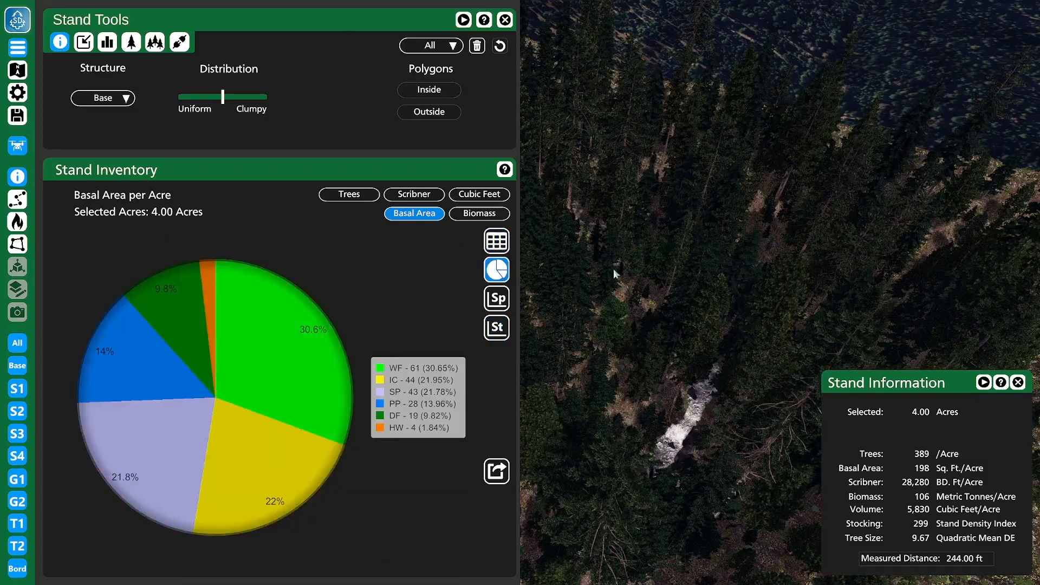
key(2)
key(2)
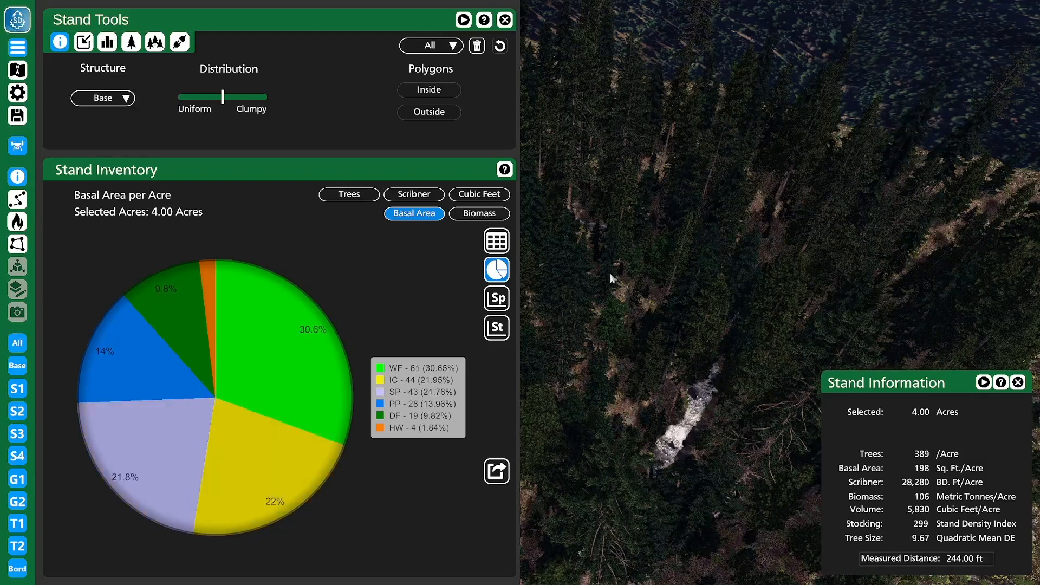
View the basal area as a species bar chart and toggle tree structure S2 to compare it, leaving S2 hidden.
click(497, 298)
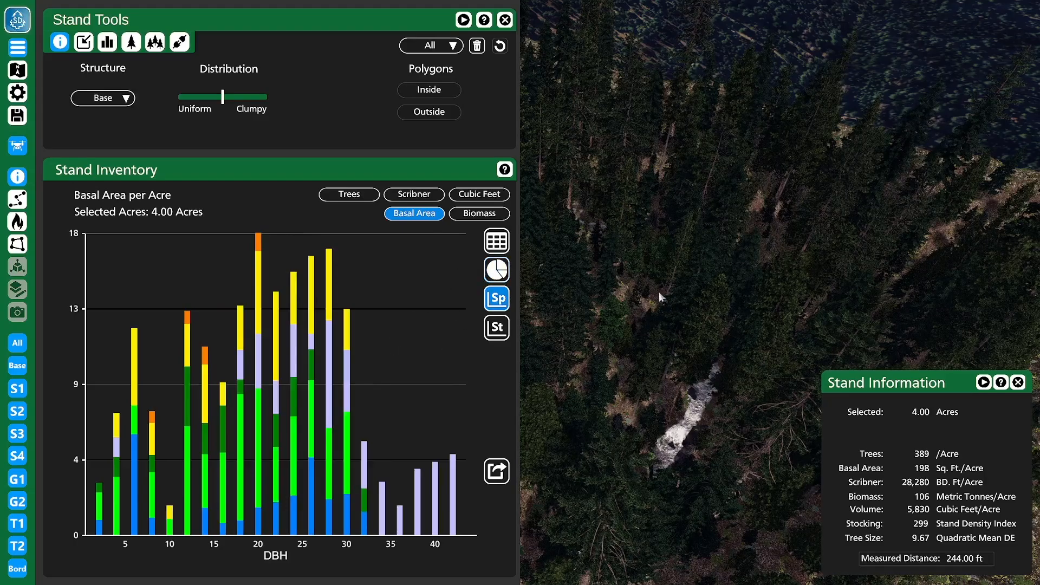
key(2)
key(2)
key(2)
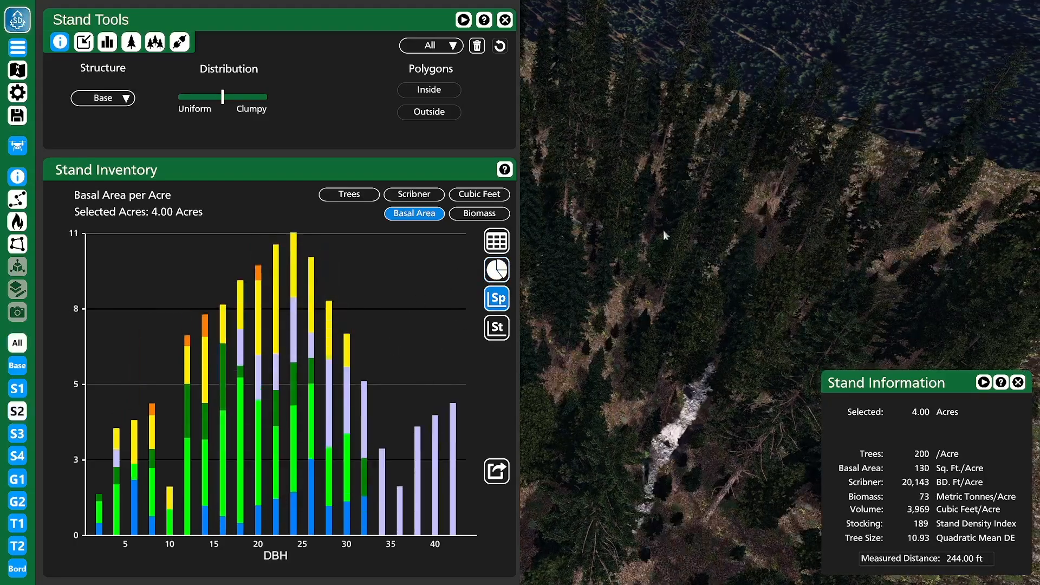
With S2 hidden, review the residual basal area as table, species bar chart and structure bar chart, ending on the pie chart.
click(498, 265)
click(497, 242)
click(496, 298)
click(495, 327)
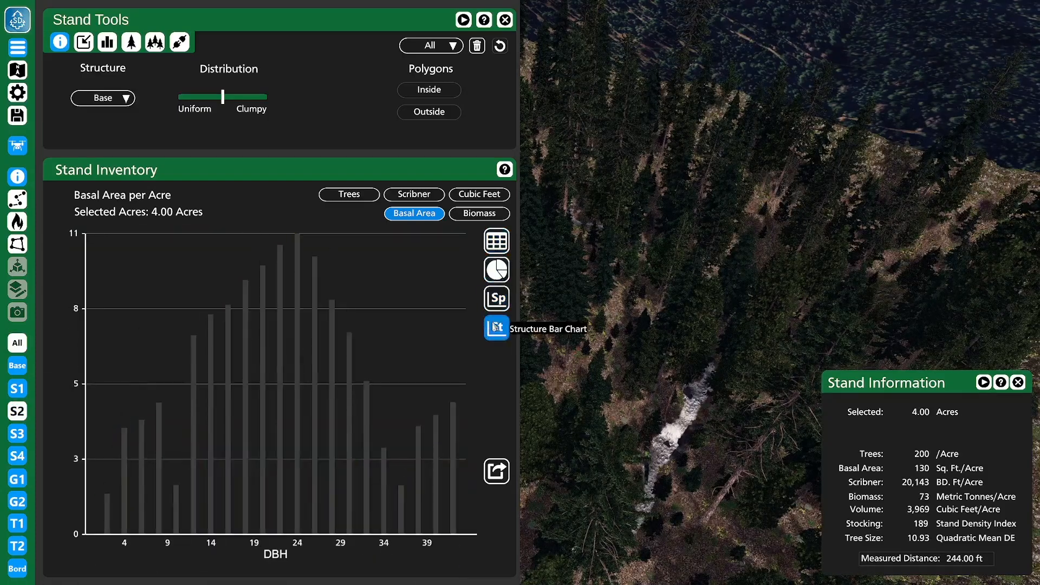
click(497, 298)
click(496, 269)
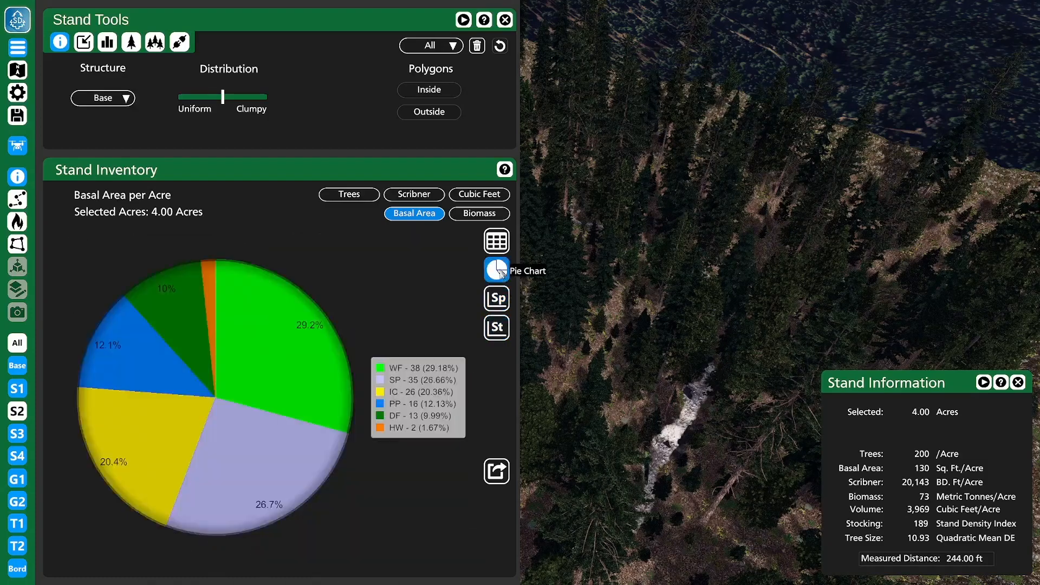
click(497, 244)
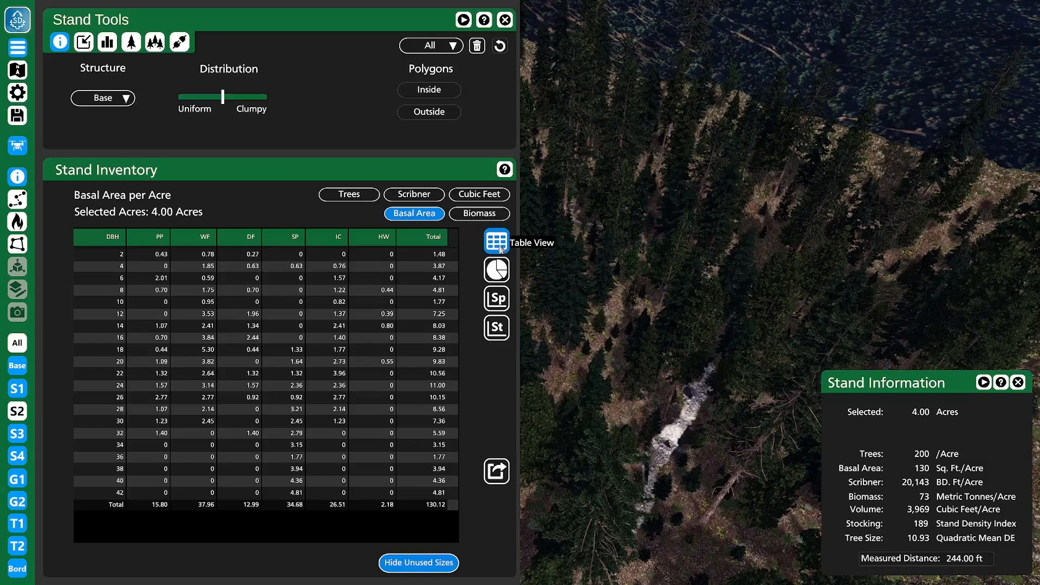
click(497, 269)
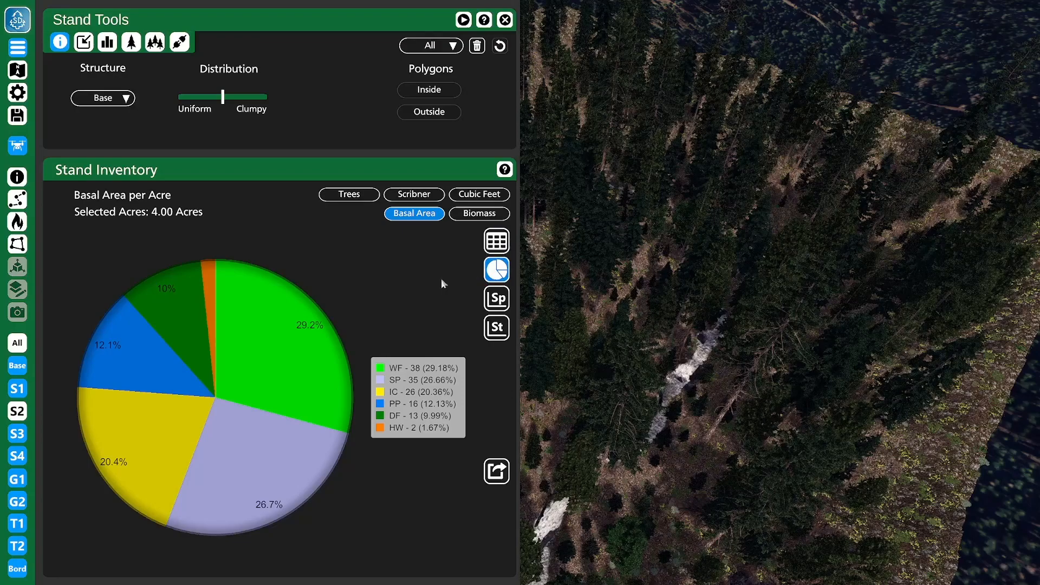
With tree structure S2 shown again, chart the trees per acre by structure and export the inventory table as the CSV file Total.
click(17, 411)
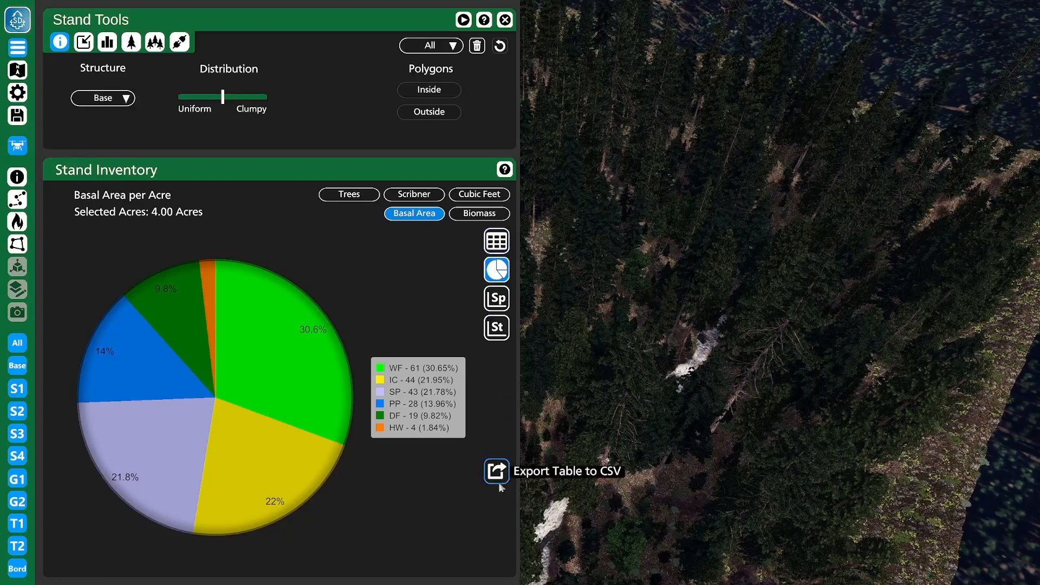
click(497, 298)
click(497, 327)
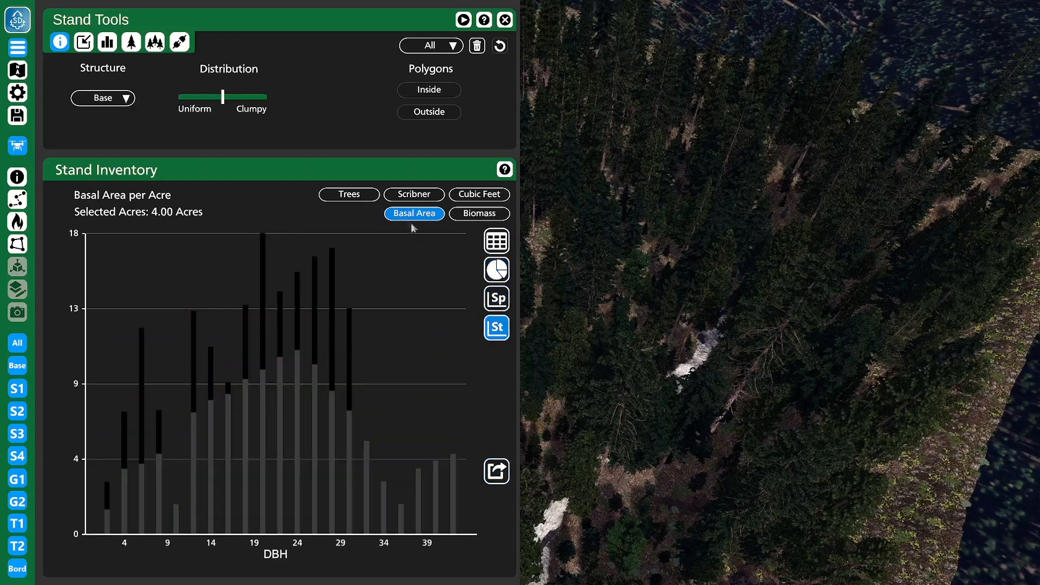
click(353, 194)
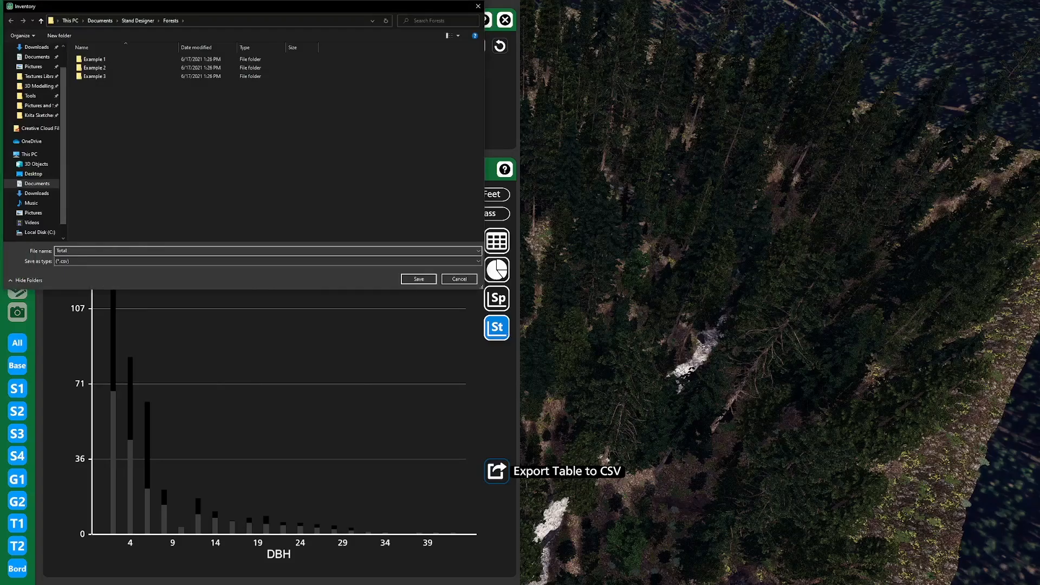
key(Return)
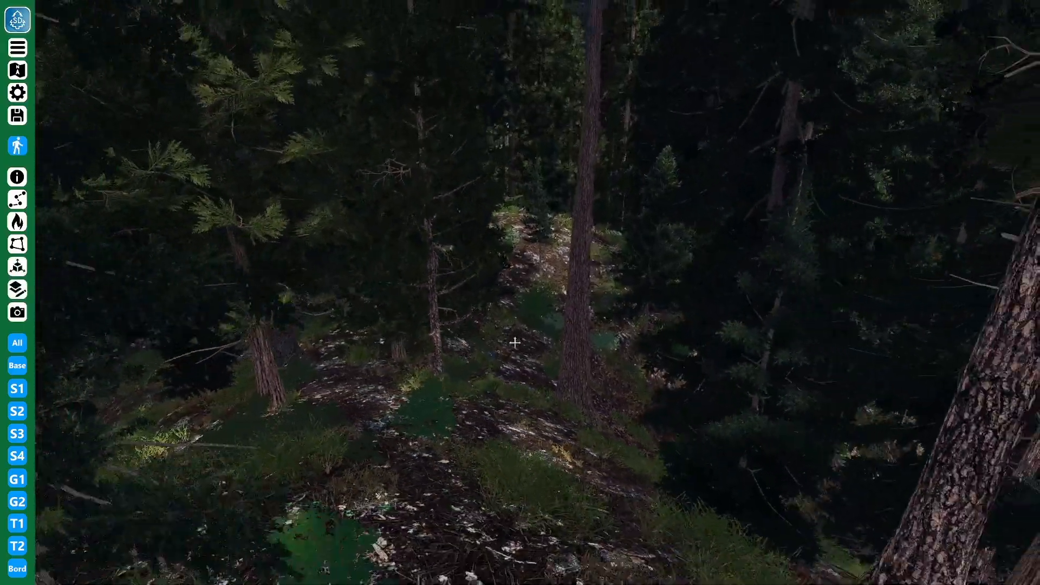
Walk through the forest at ground level and toggle tree structure S2 to compare the stand before and after harvest.
key(s)
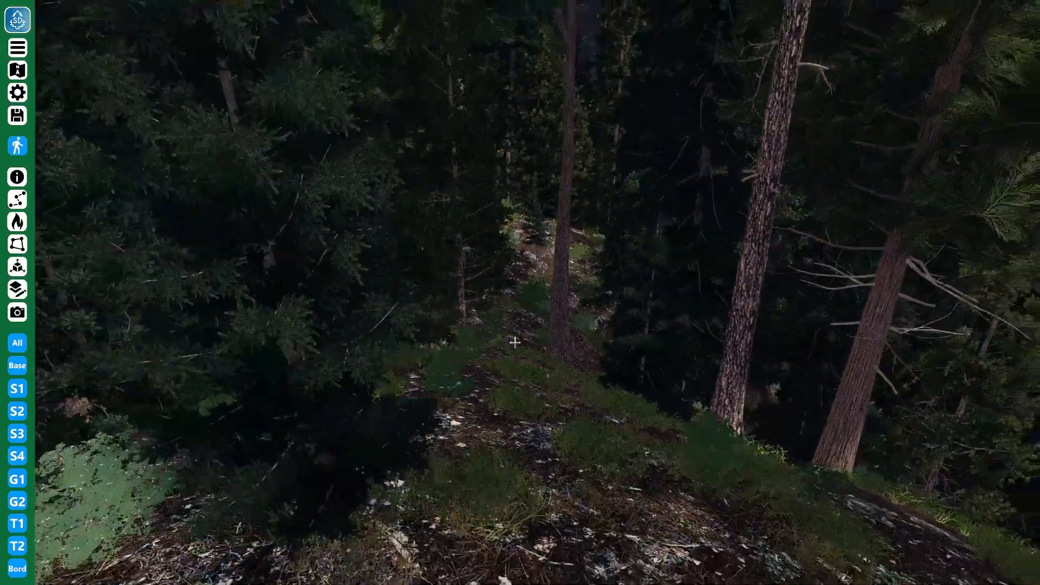
key(w)
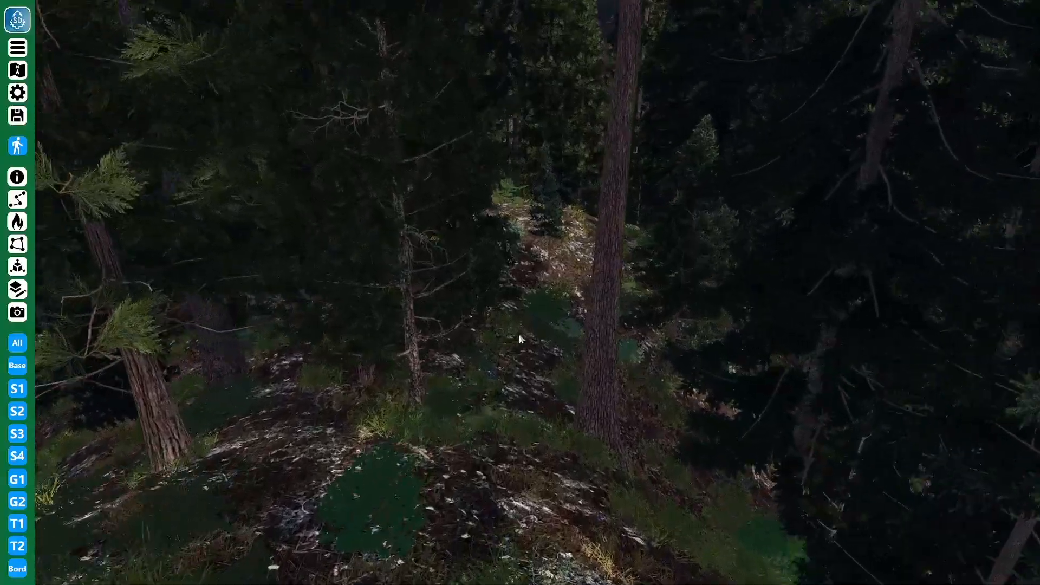
key(w)
drag(518, 335, 411, 292)
key(w)
key(2)
key(w)
key(2)
drag(596, 299, 390, 260)
key(w)
key(2)
key(2)
key(w)
key(w)
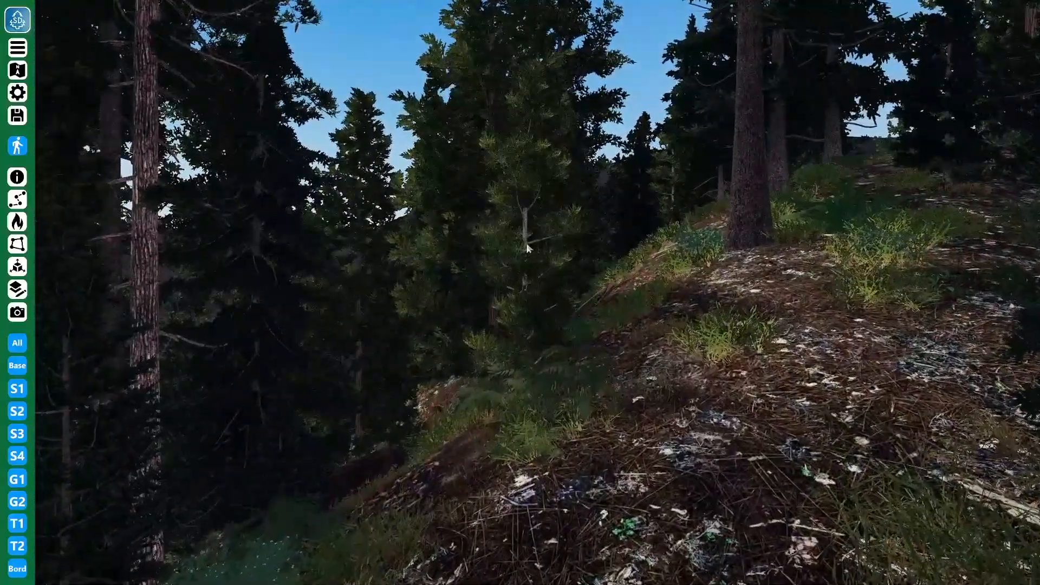
Select the small 2-inch Ponderosa Pine beside the slope for editing.
click(526, 244)
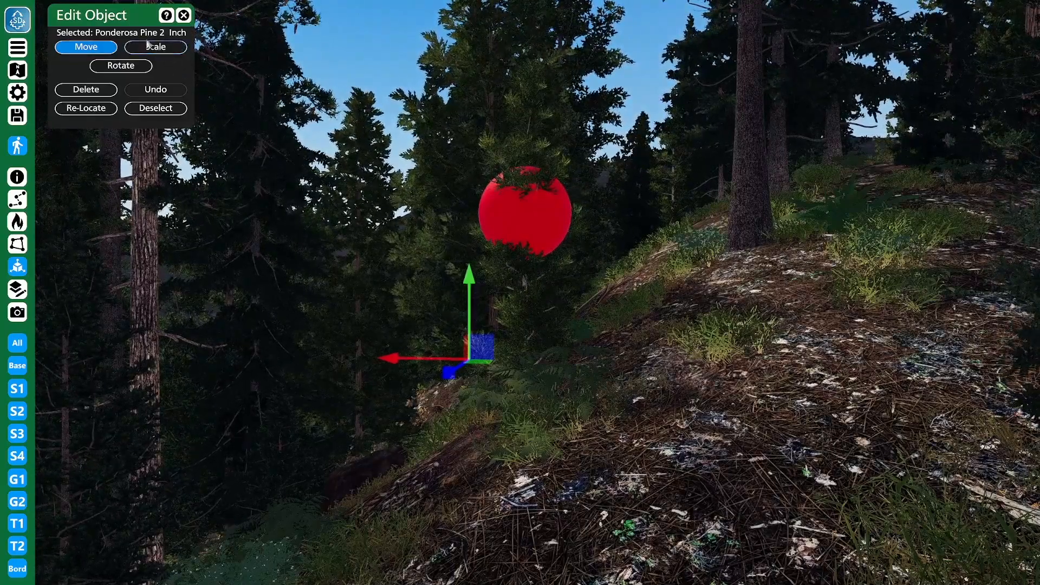
click(520, 215)
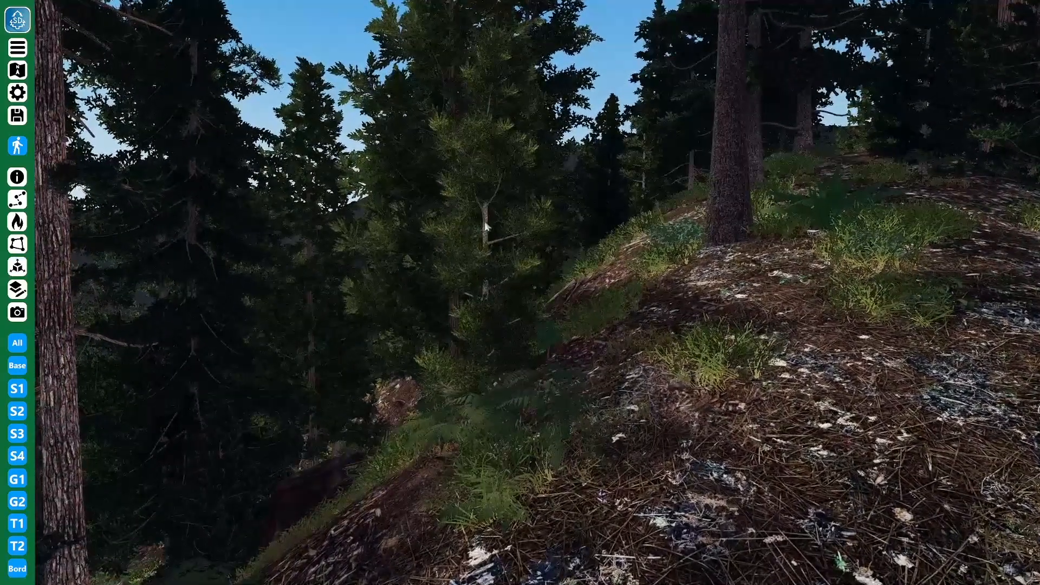
click(525, 222)
key(s)
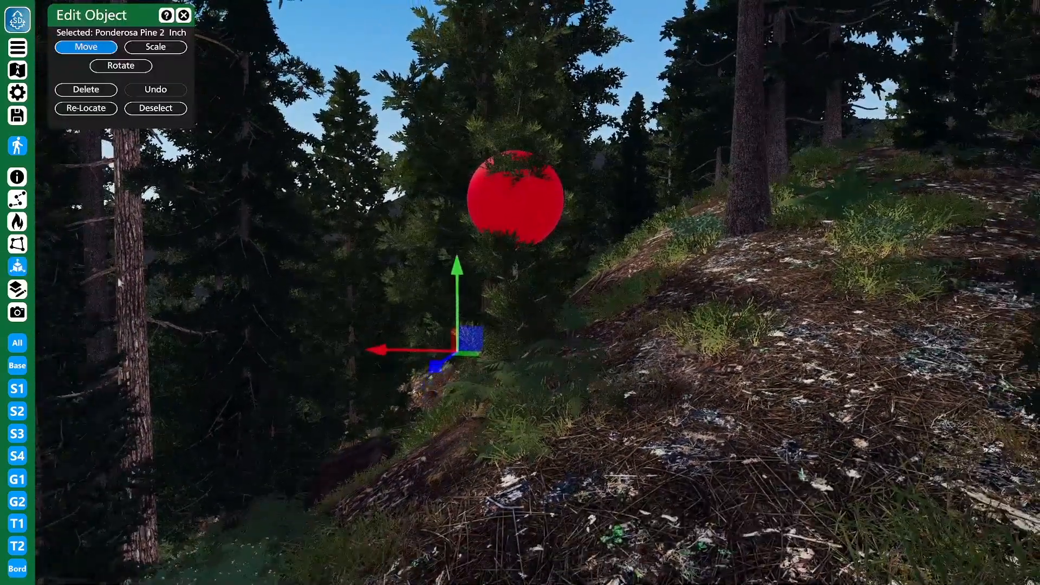
Open the Tree Structure Adjustments and reselect the 2-inch Ponderosa Pine as the reference tree.
click(18, 290)
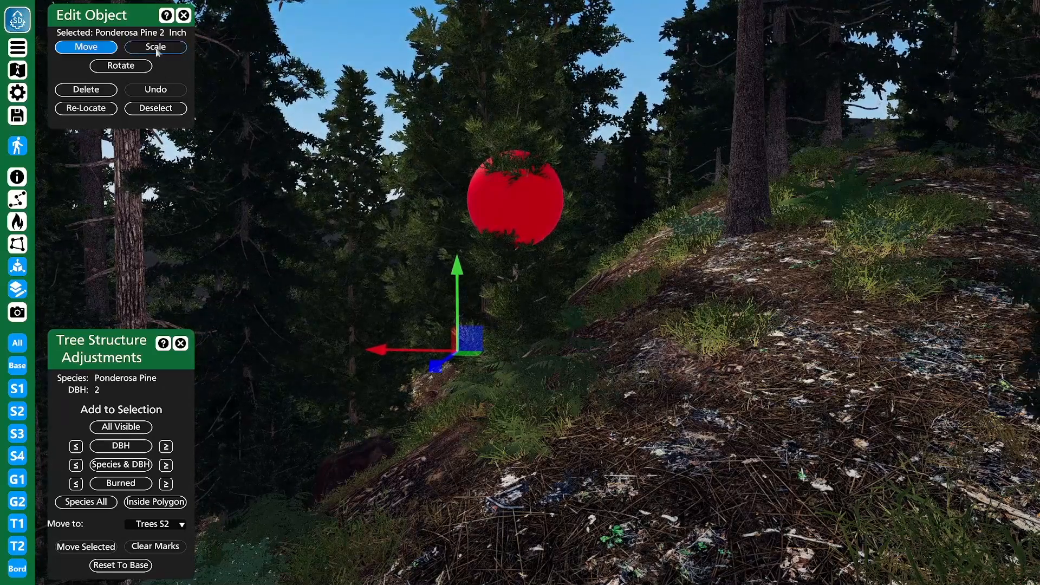
click(518, 203)
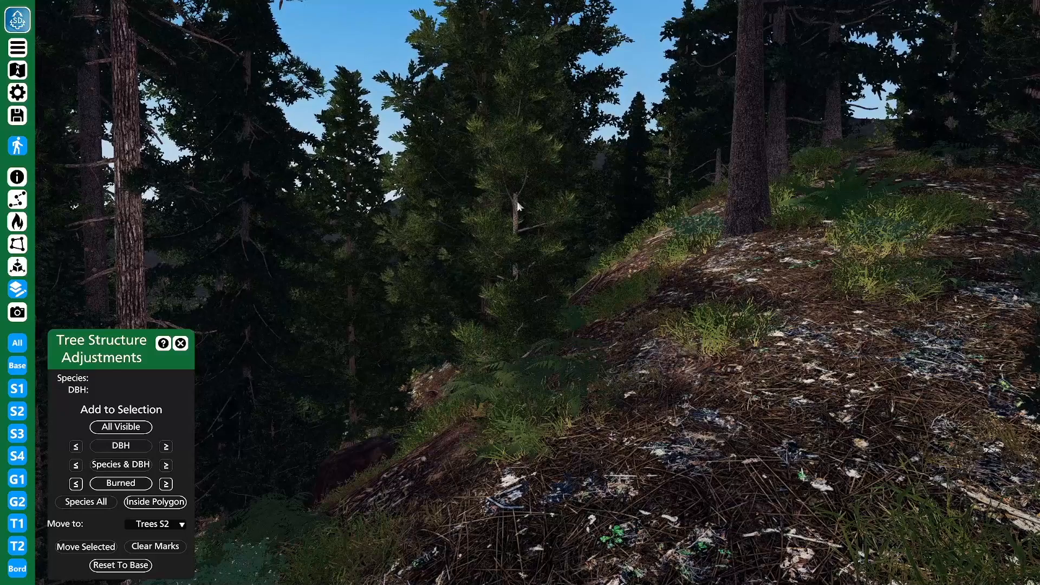
click(517, 200)
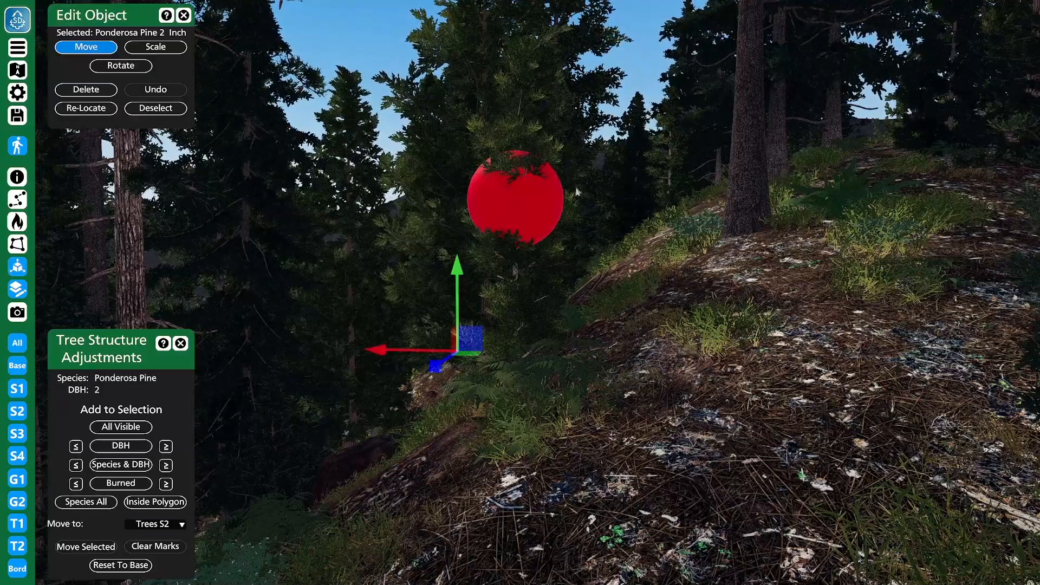
click(519, 199)
click(517, 199)
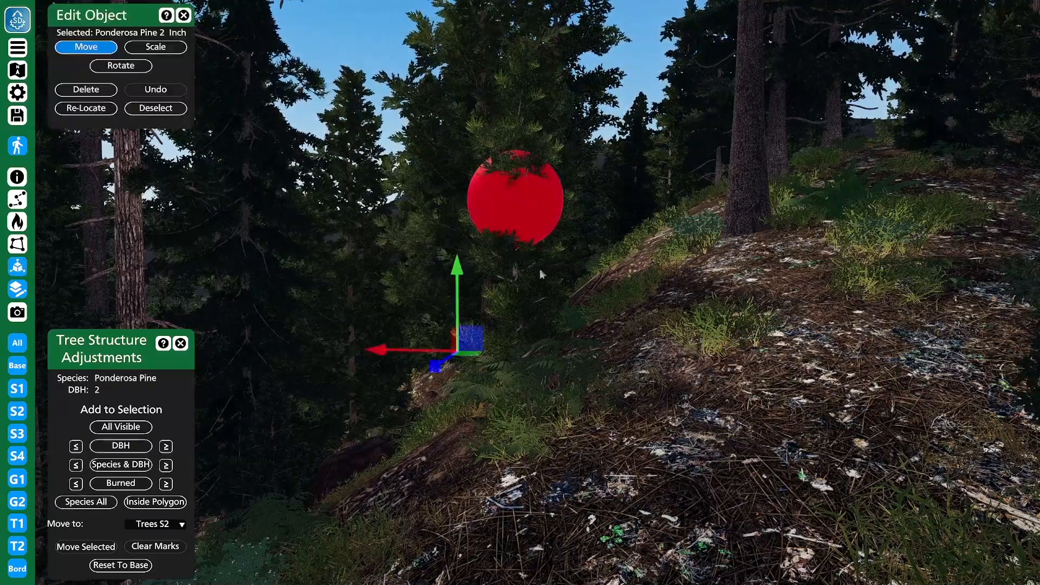
key(s)
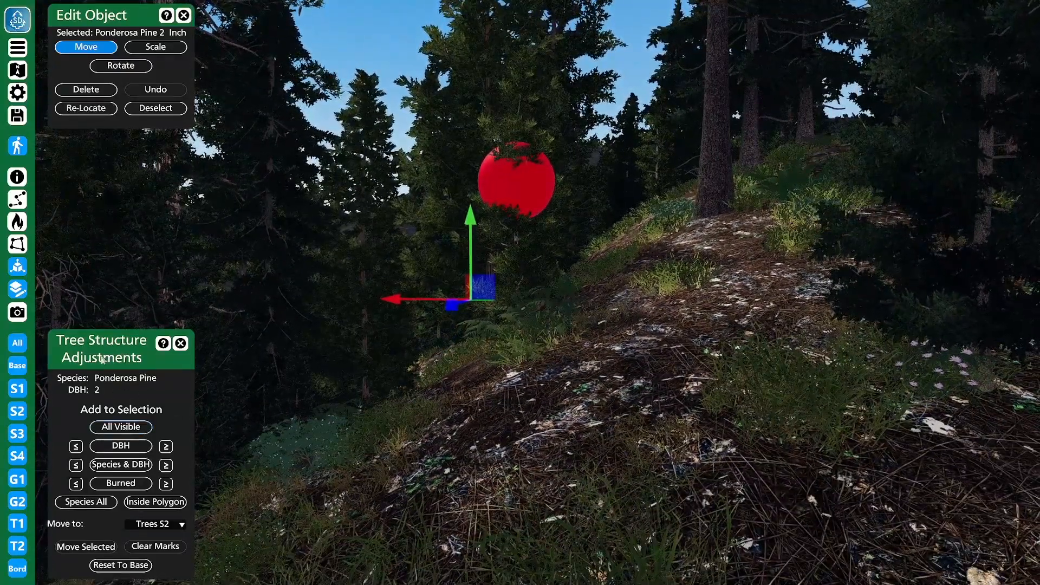
Add all visible trees to the selection, look over the marked trees, and clear the marks.
click(150, 429)
key(w)
mouse_move(620, 230)
right_down()
mouse_move(757, 203)
mouse_move(834, 213)
mouse_move(236, 311)
mouse_move(374, 296)
mouse_move(651, 231)
mouse_move(602, 233)
right_up()
key(s)
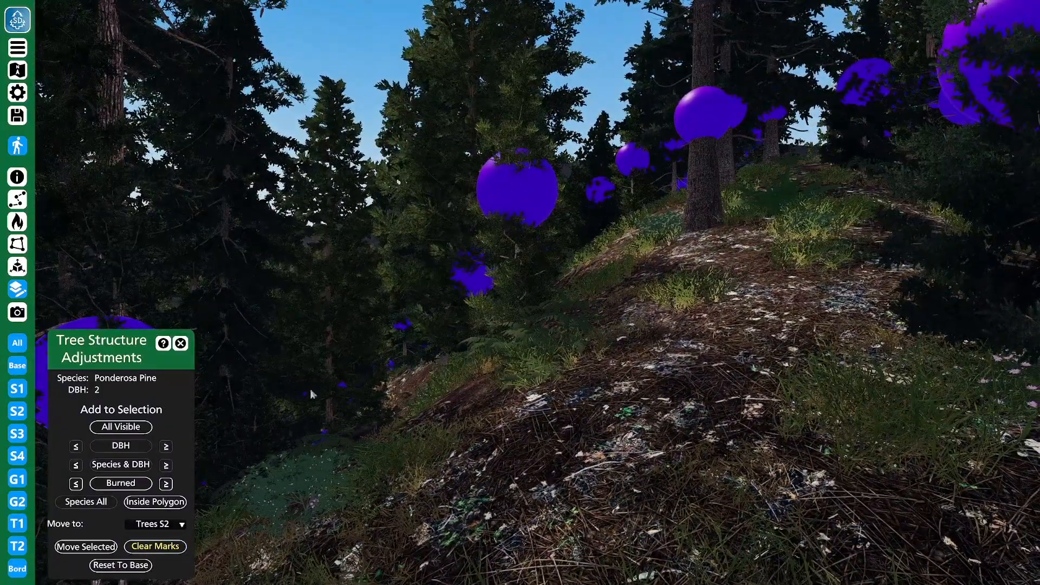
click(157, 546)
key(w)
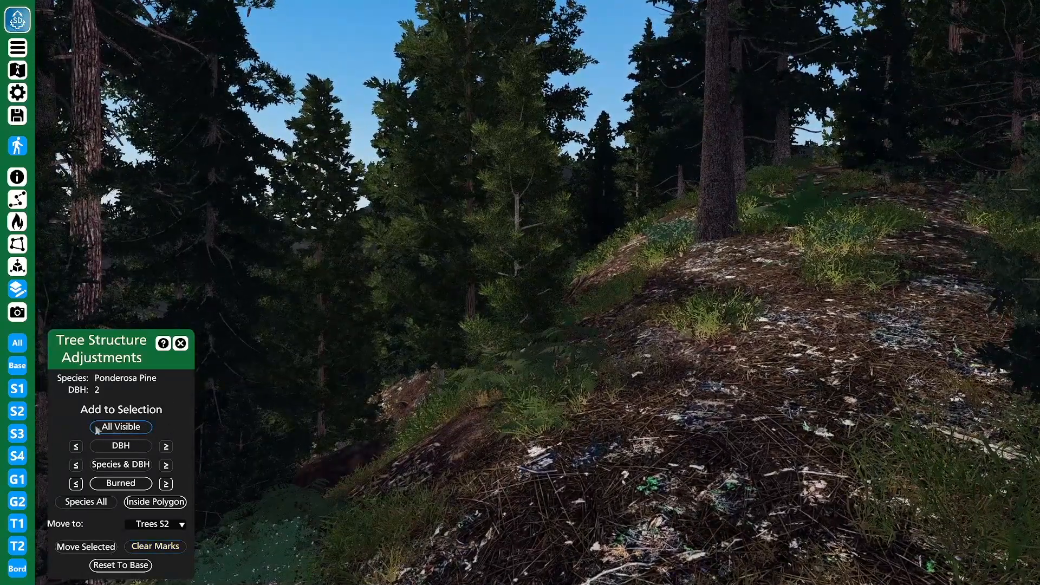
Select the 18-inch White Fir as a trial and return the selection to the 2-inch Ponderosa Pine.
click(516, 222)
click(725, 145)
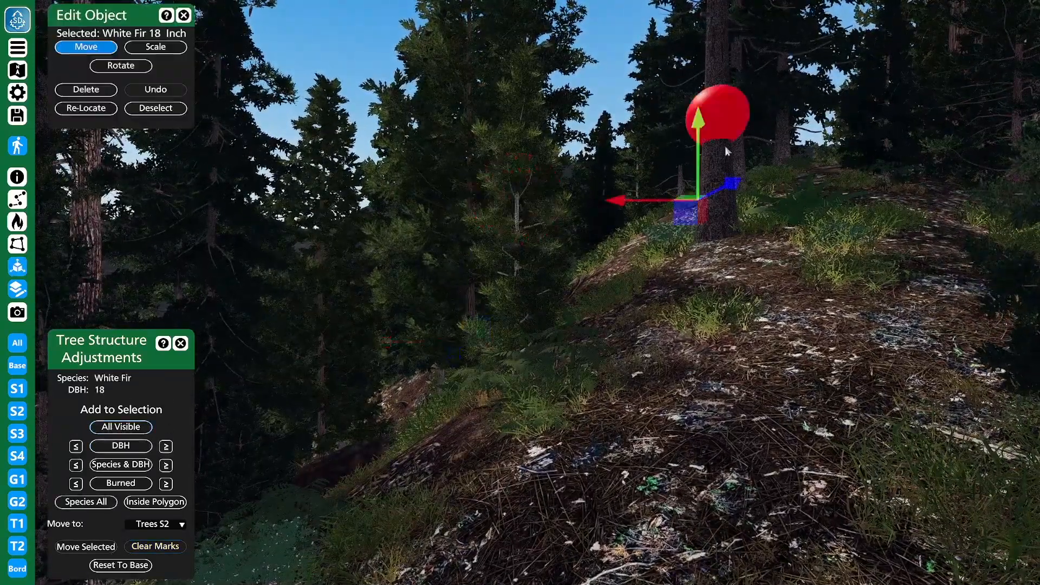
click(518, 221)
key(w)
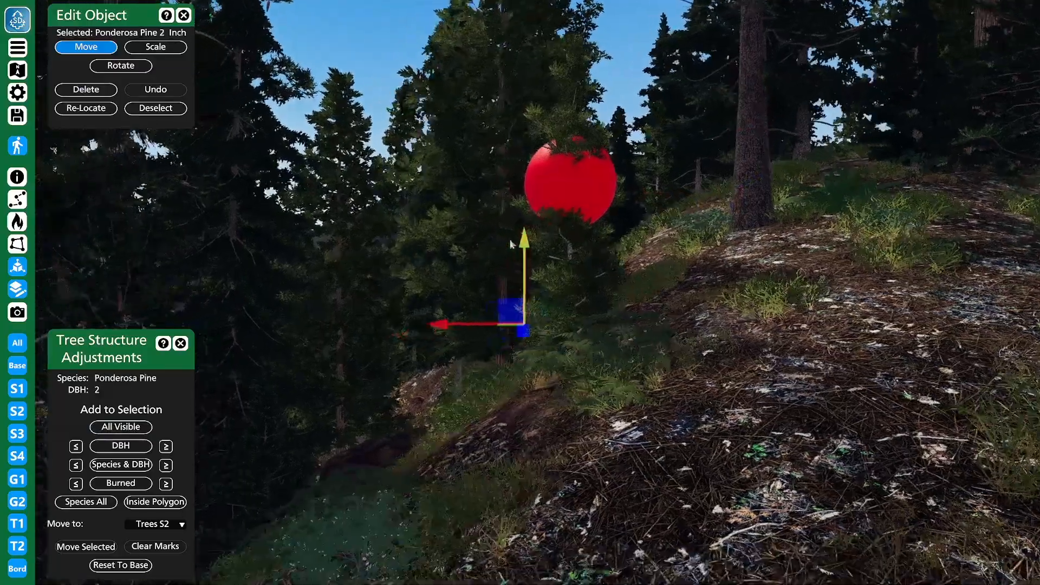
key(a)
click(659, 240)
key(d)
click(667, 240)
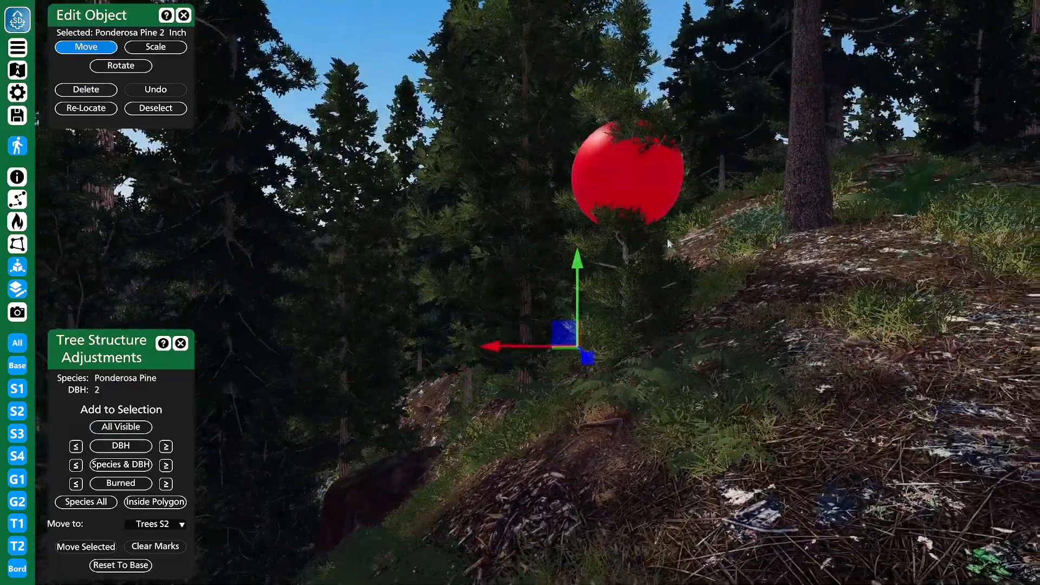
Mark all trees matching the Ponderosa Pine's species and 2-inch DBH, look over the marked trees, and clear the marks.
key(s)
key(d)
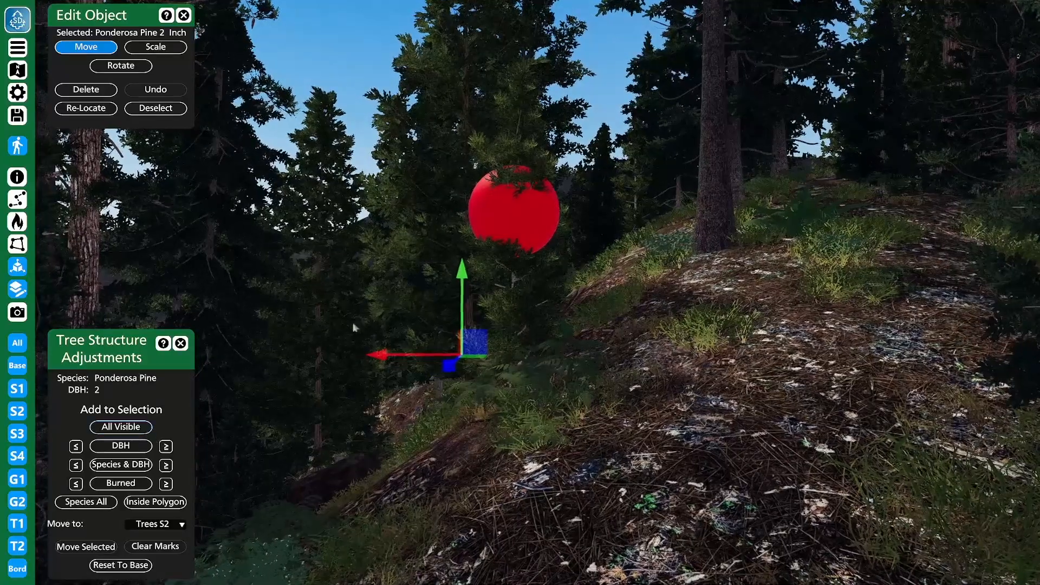
click(122, 464)
key(w)
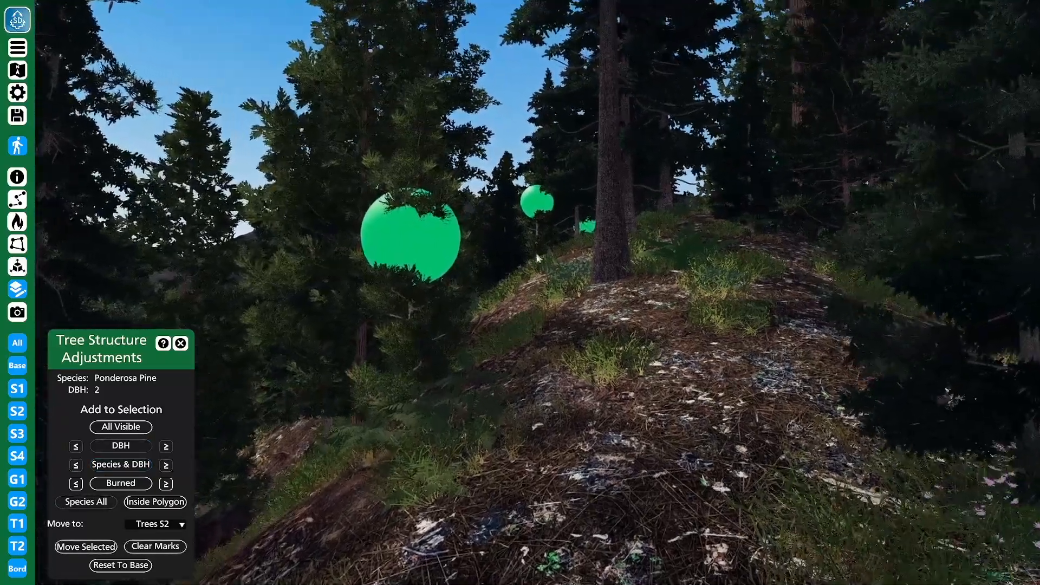
key(w)
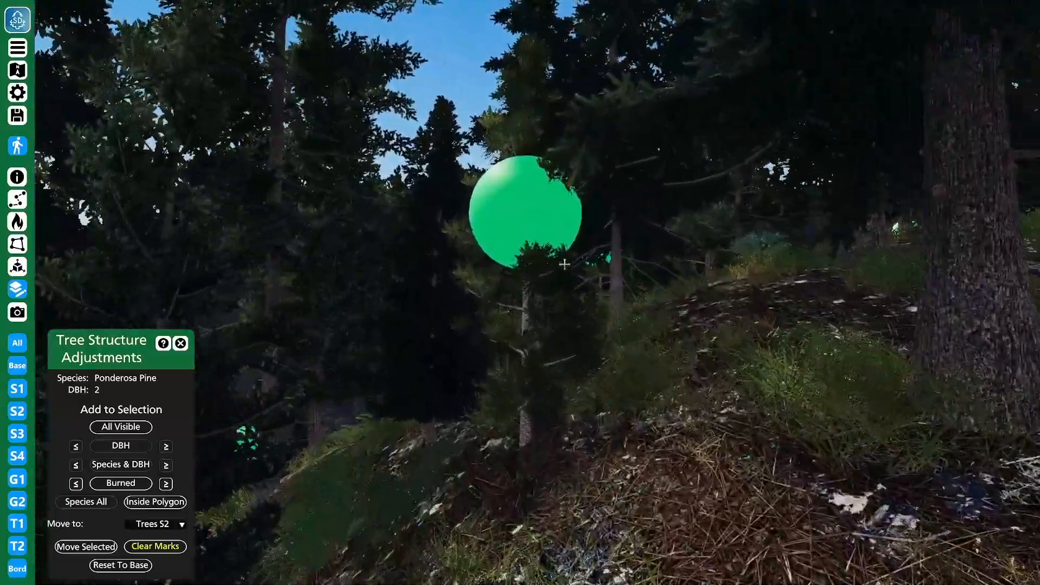
key(w)
right_drag(564, 264, 323, 386)
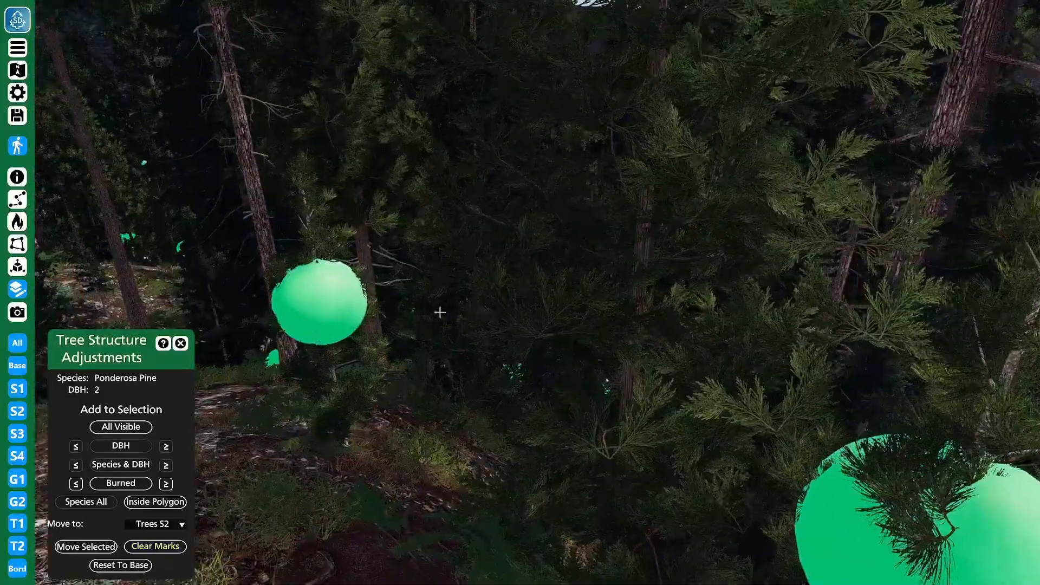
key(w)
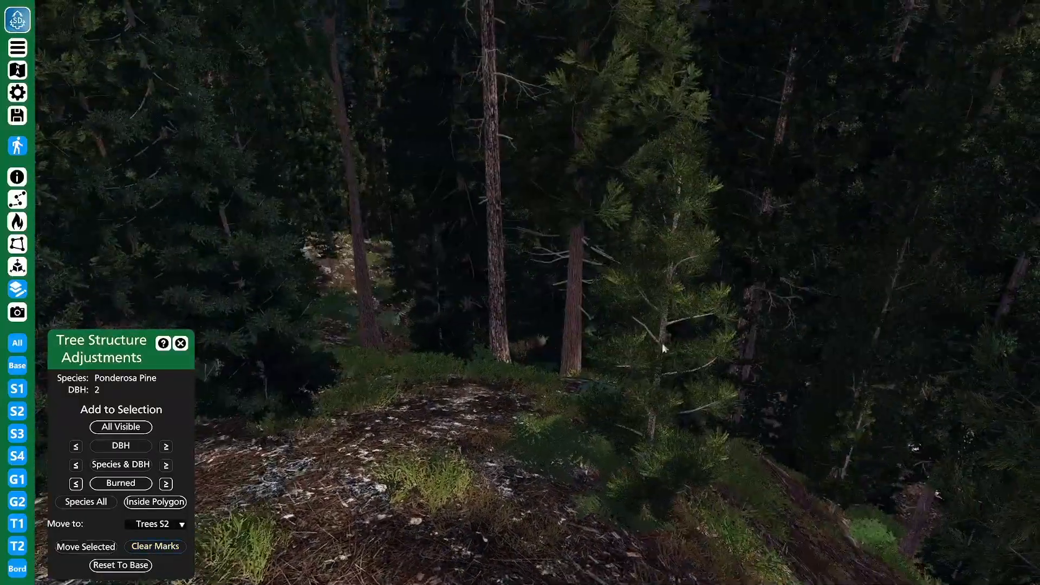
Reselect a 2-inch Ponderosa Pine and mark every tree of its species with an equal or larger DBH.
click(661, 340)
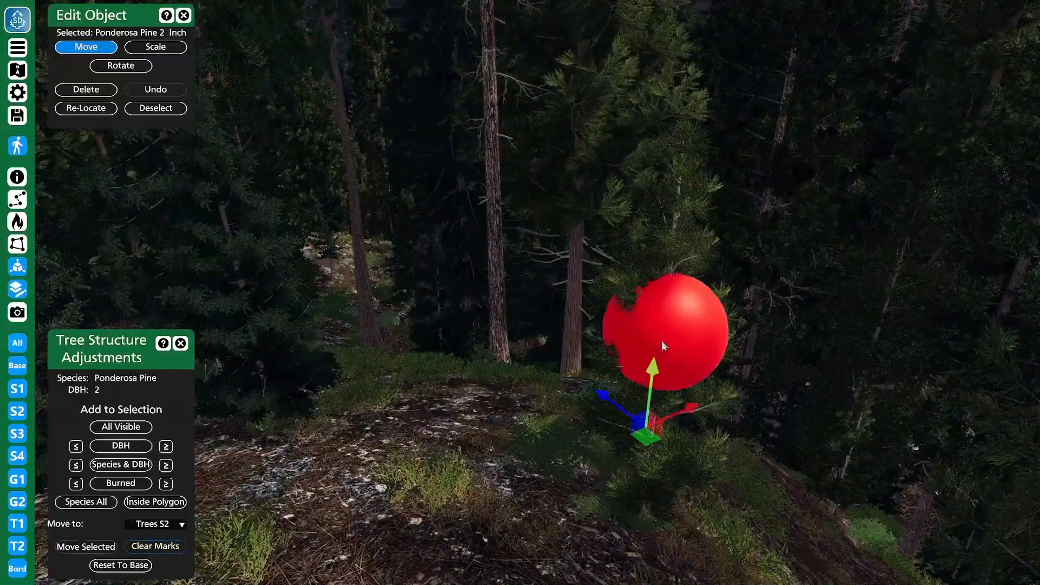
click(166, 465)
key(w)
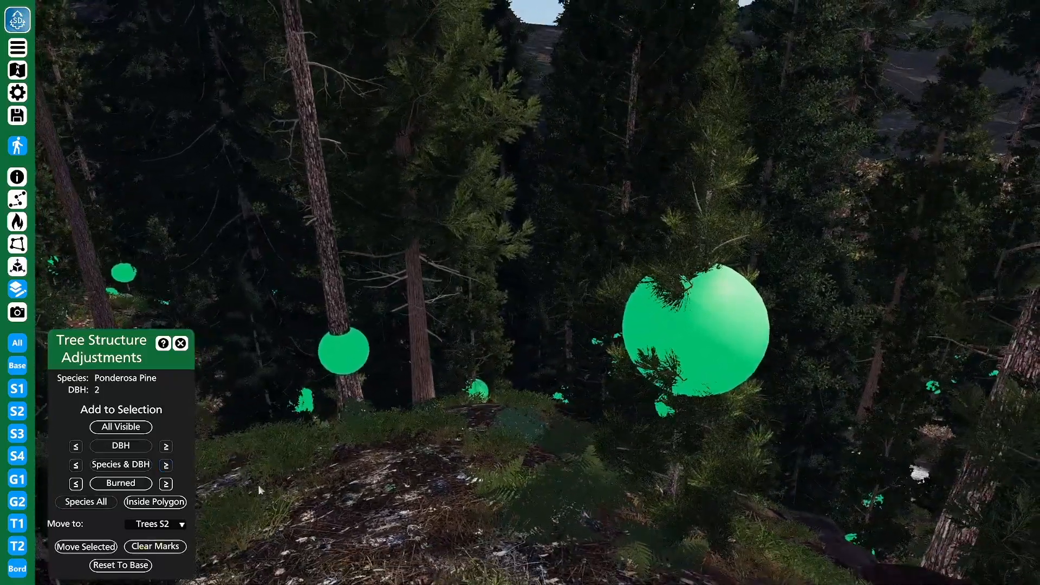
Reselect the 2-inch Ponderosa Pine, mark trees of its species with an equal or smaller DBH, and look them over.
click(667, 352)
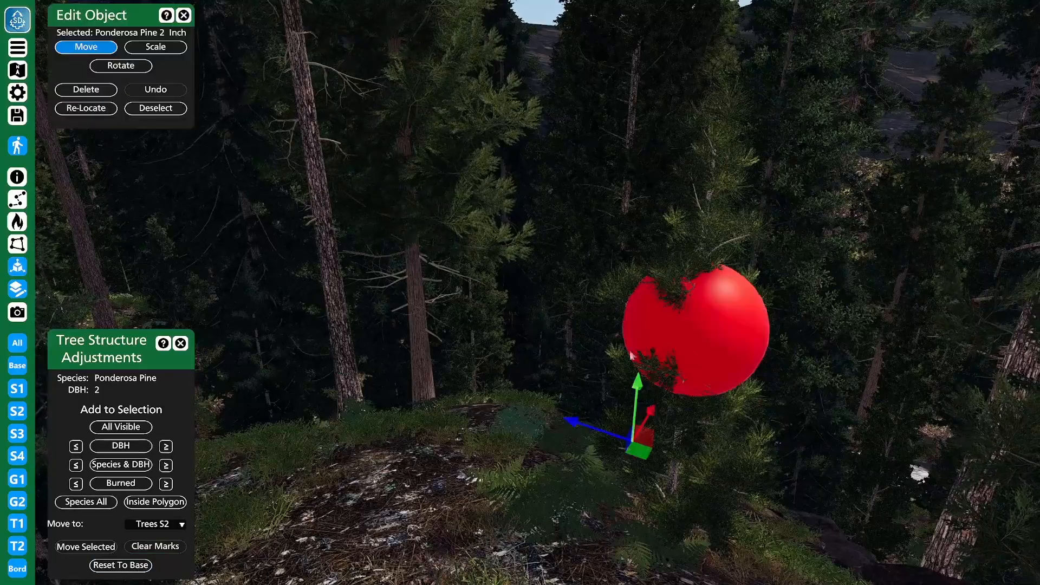
click(75, 465)
key(w)
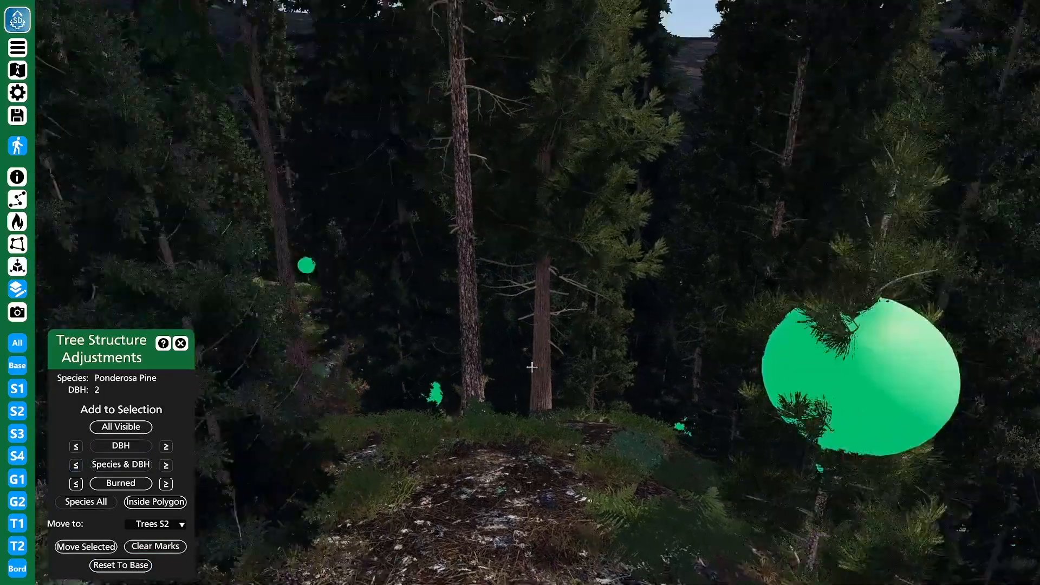
key(w)
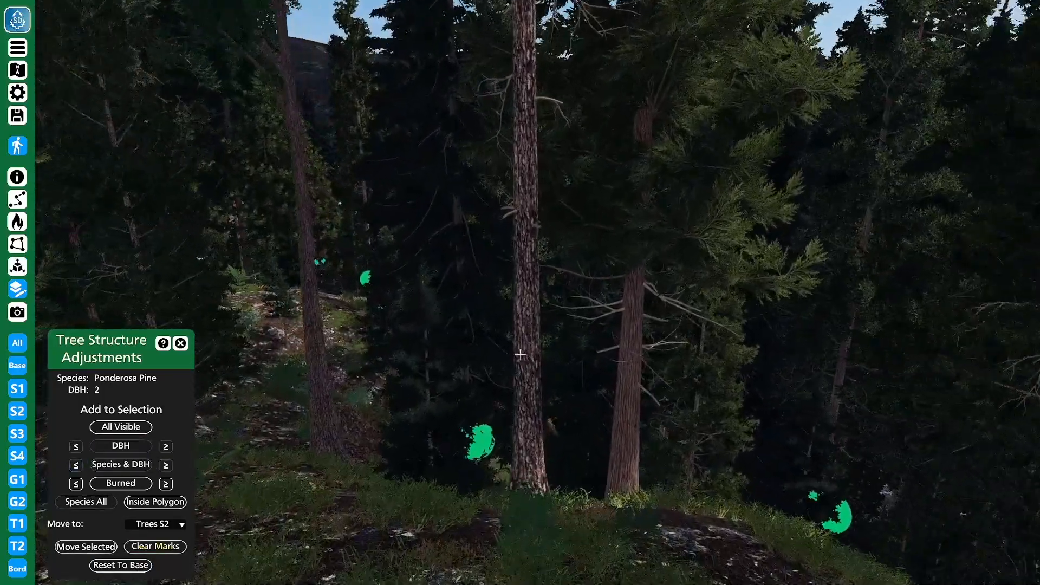
right_drag(524, 353, 422, 275)
key(s)
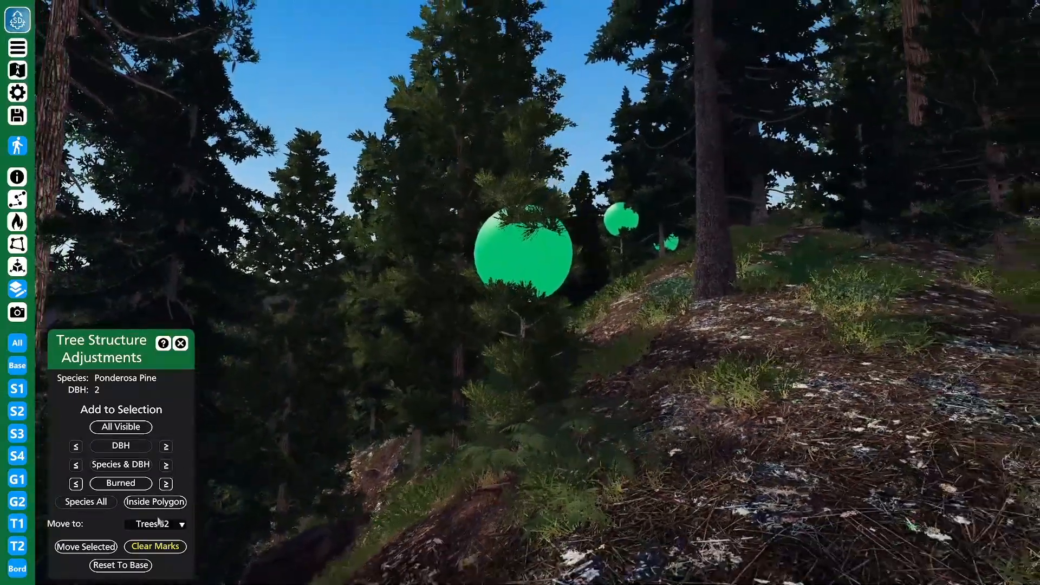
Clear the marks, reselect the 2-inch Ponderosa Pine beside the slope, and mark all trees matching its species and DBH.
click(154, 546)
click(460, 275)
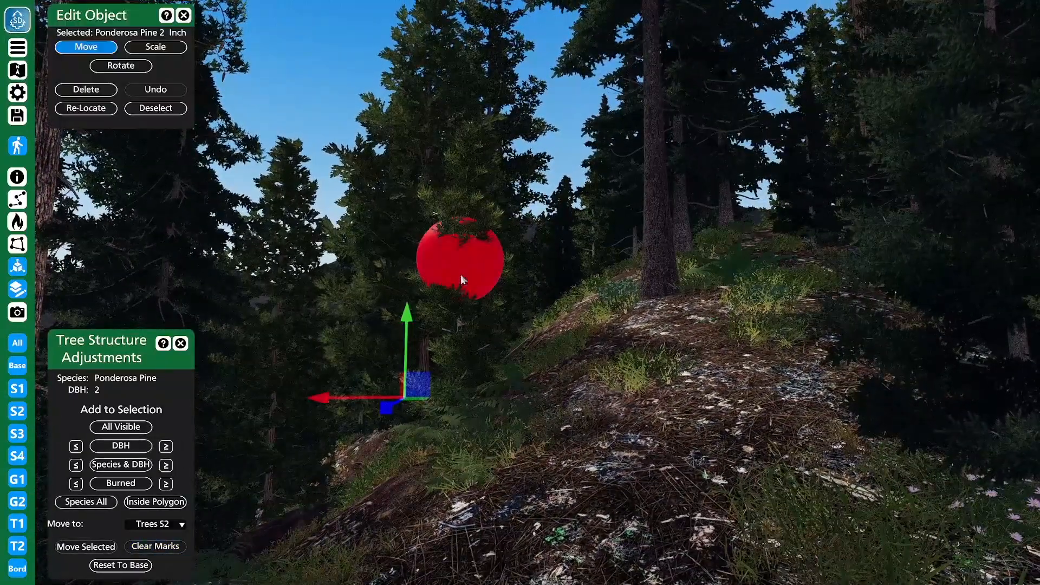
key(Escape)
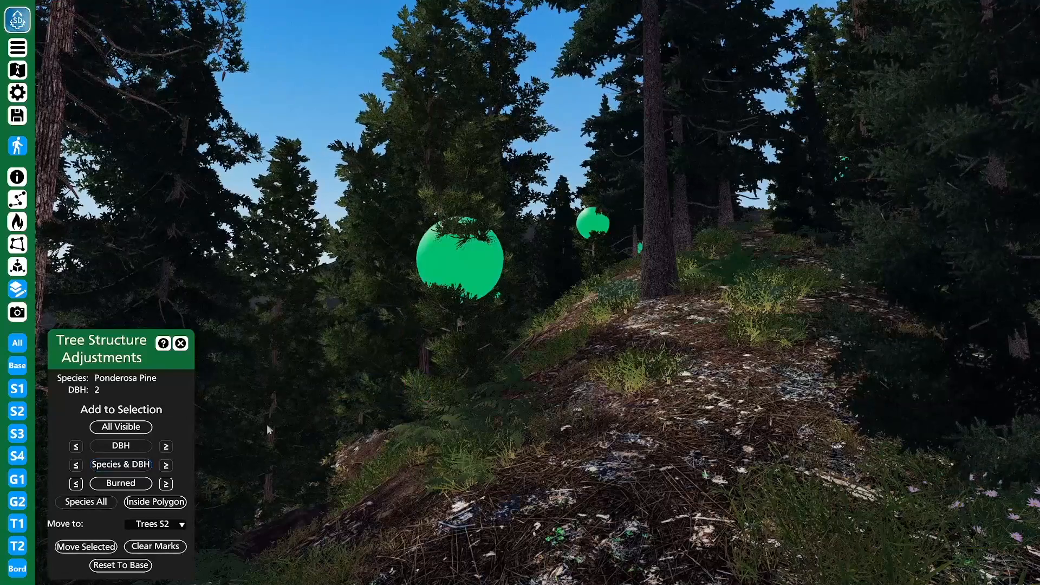
key(a)
key(s)
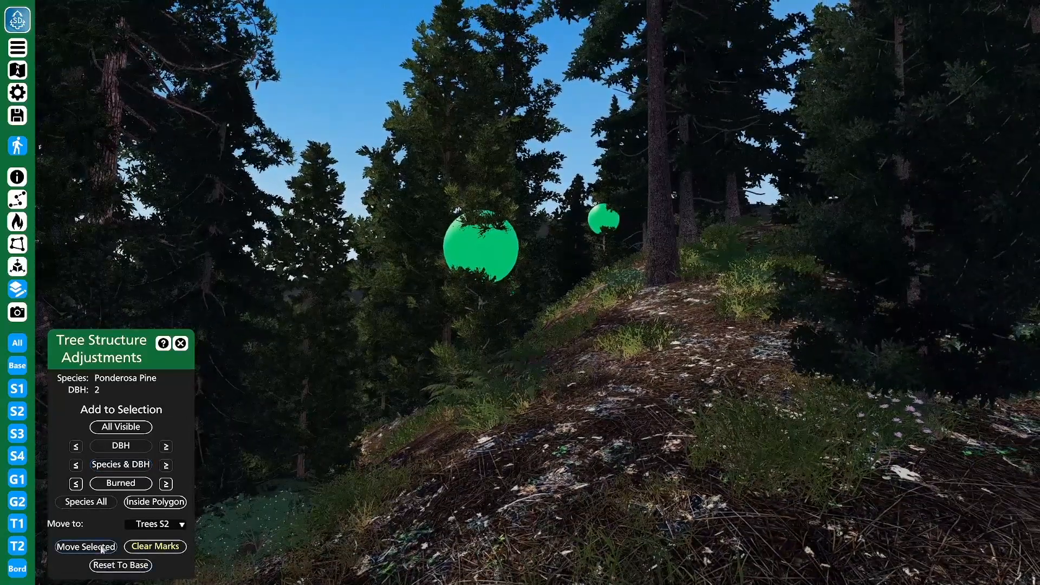
Move the marked Ponderosa Pines to structure Trees S1 and close the Tree Structure Adjustments.
click(157, 524)
click(154, 536)
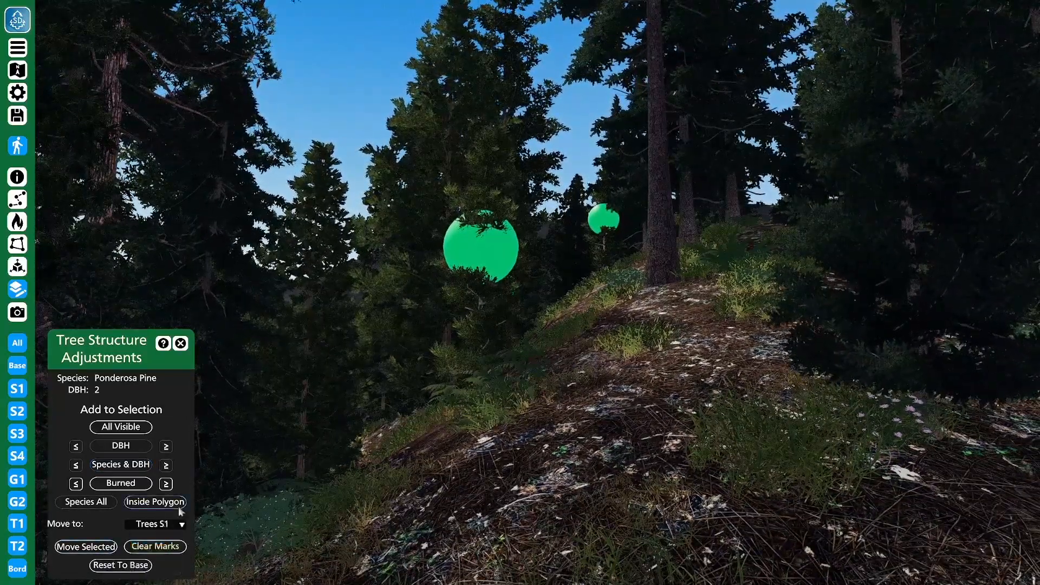
click(90, 547)
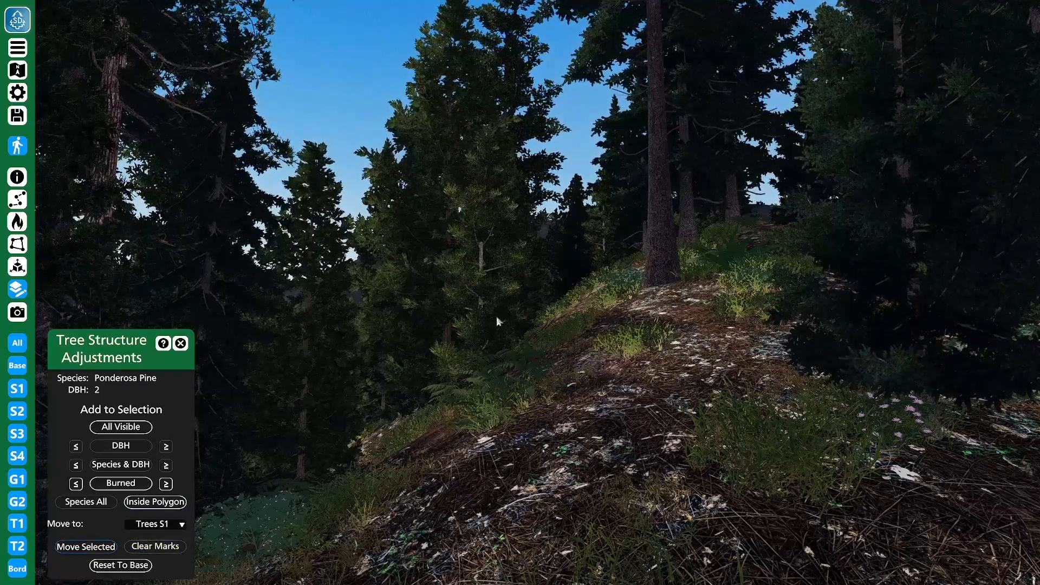
click(181, 343)
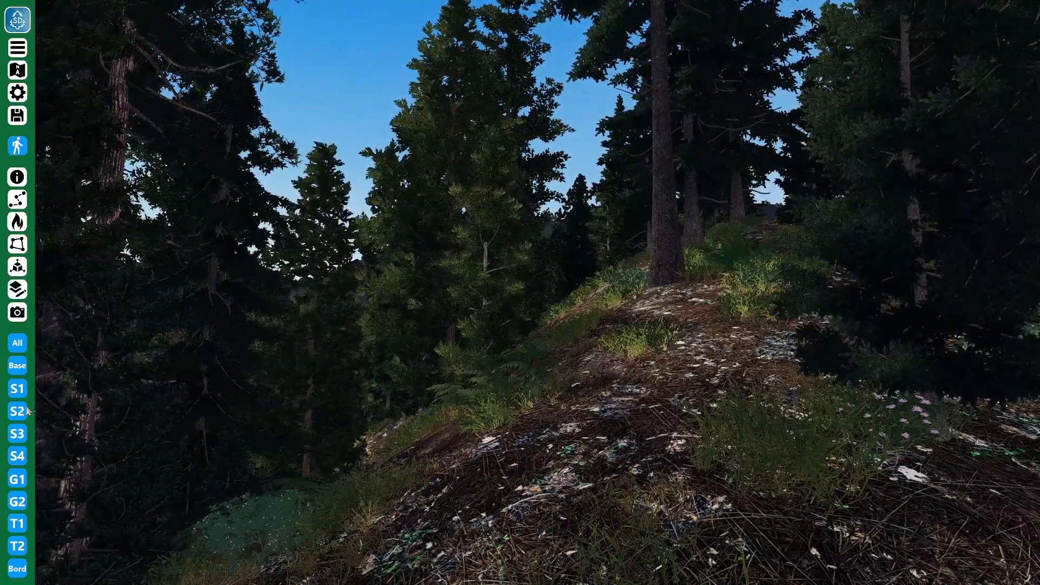
Toggle tree structure S2 to check which trees on the slope still belong to it.
right_drag(396, 383, 496, 352)
click(17, 411)
key(w)
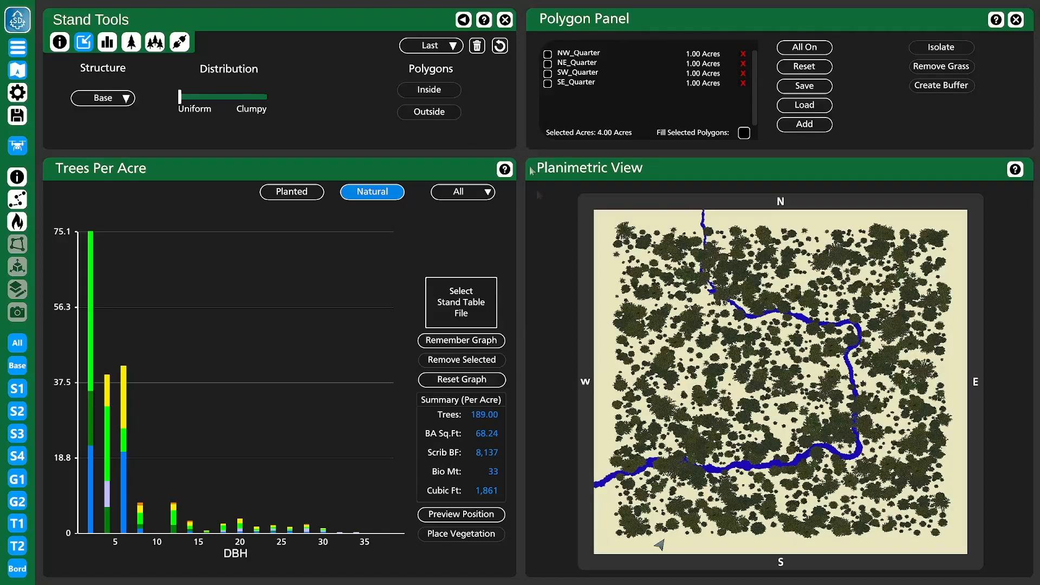
Load the stand table file from the Example 3 folder into the trees-per-acre graph.
click(461, 302)
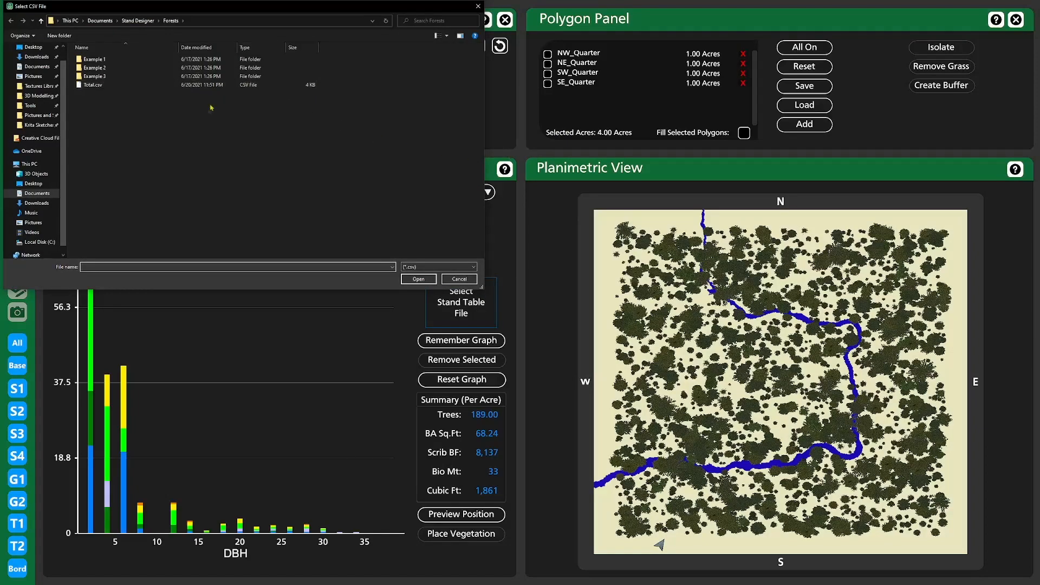
double_click(116, 77)
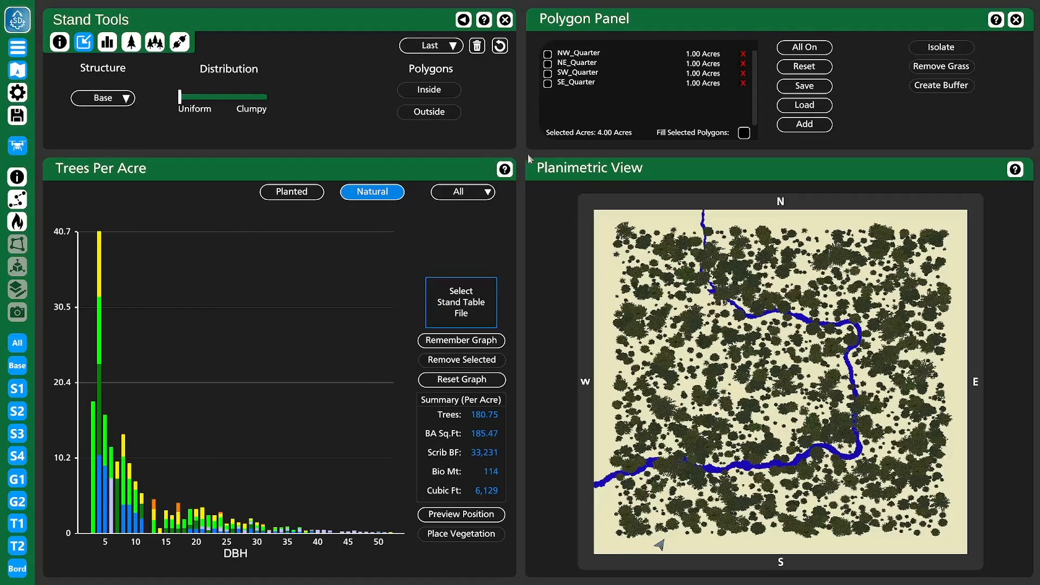
Set the target structure to S3 and place the loaded stand table's vegetation.
click(125, 99)
click(99, 160)
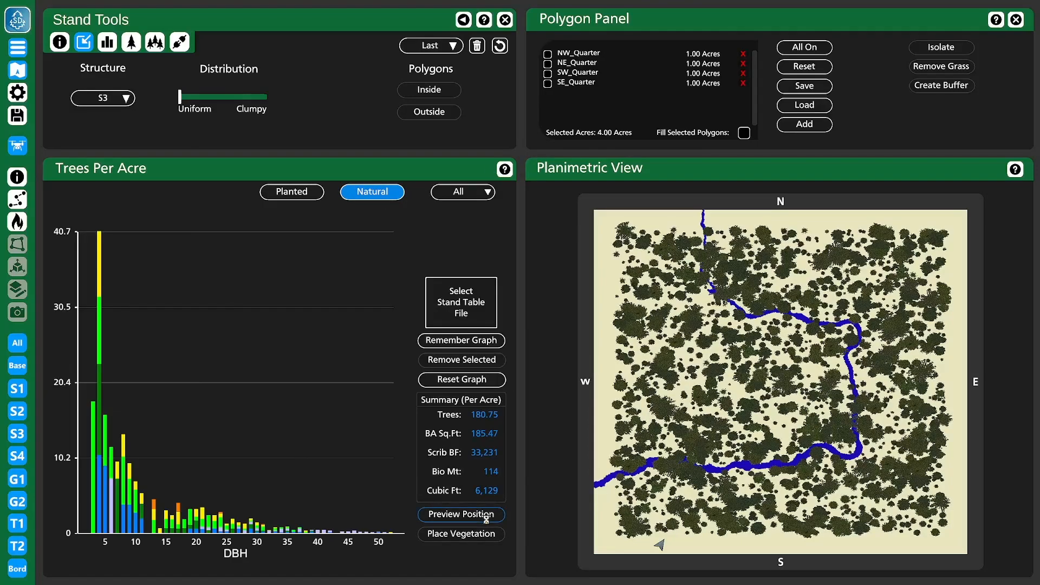
click(494, 535)
Hide tree structures S1 and S2 and view the S3 stand in the aerial 3D view.
click(17, 388)
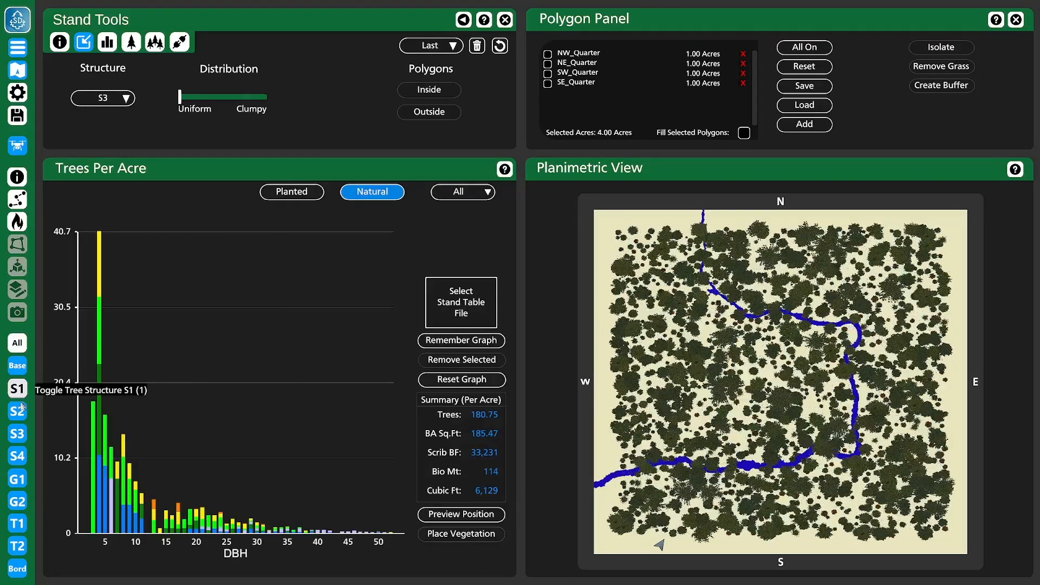
click(17, 411)
key(Tab)
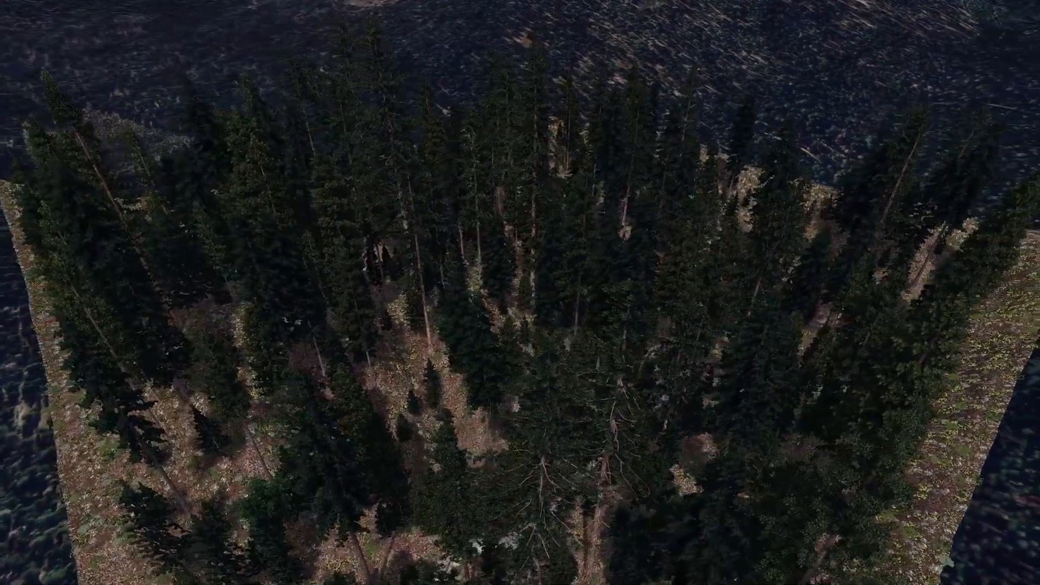
key(Tab)
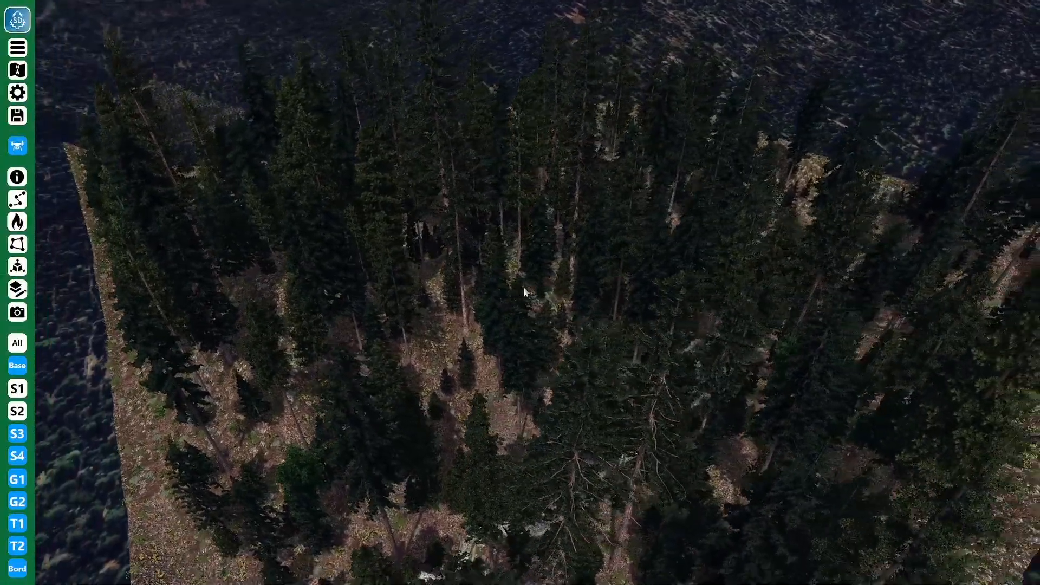
Replace structure S3 with S1 and S2 in the aerial view, and hide S2 to view S1 alone.
click(15, 433)
click(17, 411)
click(18, 389)
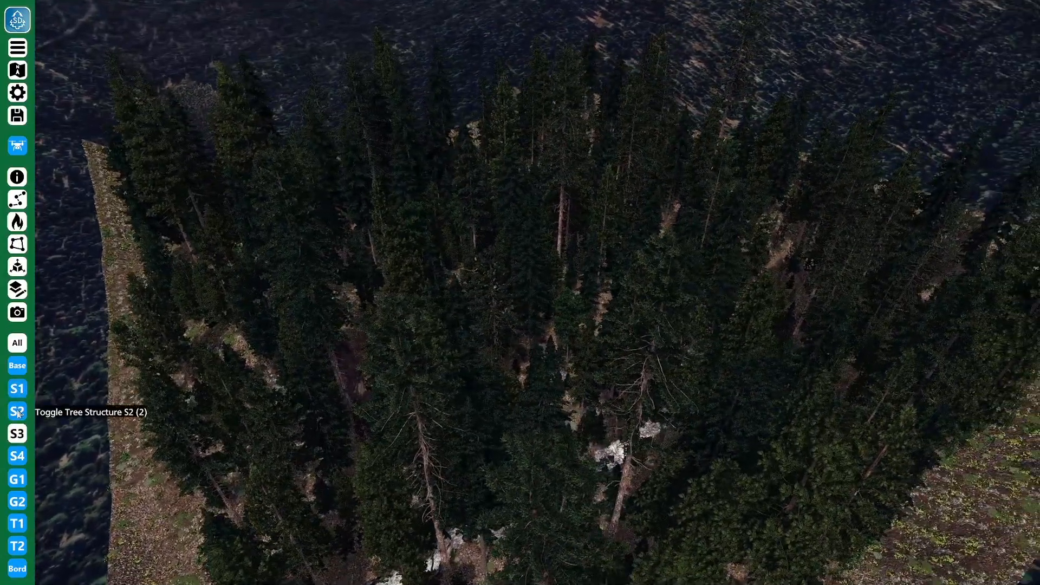
click(17, 412)
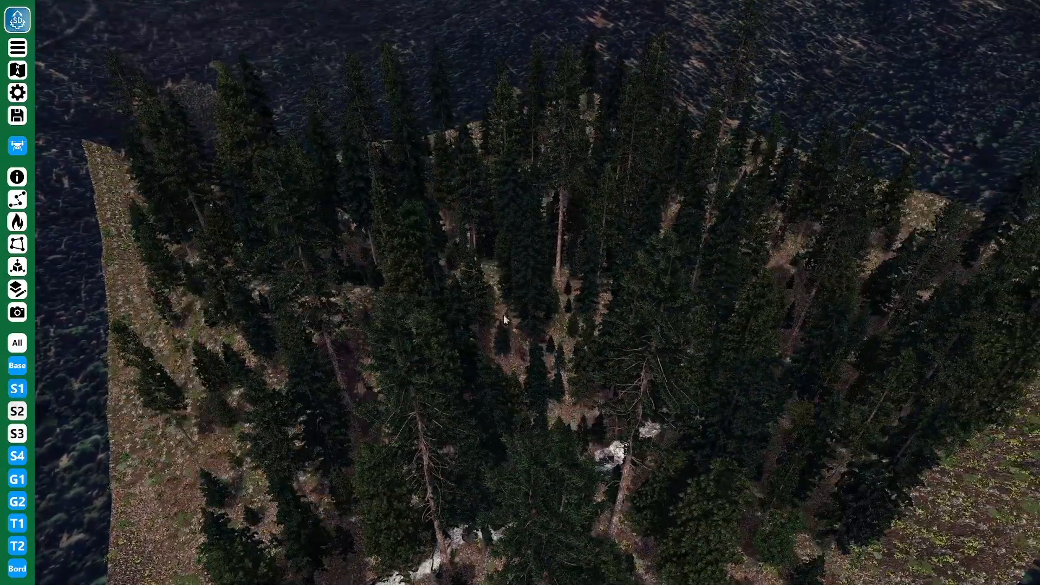
Swap the view from structure S1 to S3 and back to S1 to compare the two stands.
click(18, 434)
click(17, 388)
drag(297, 387, 423, 387)
click(17, 434)
click(17, 388)
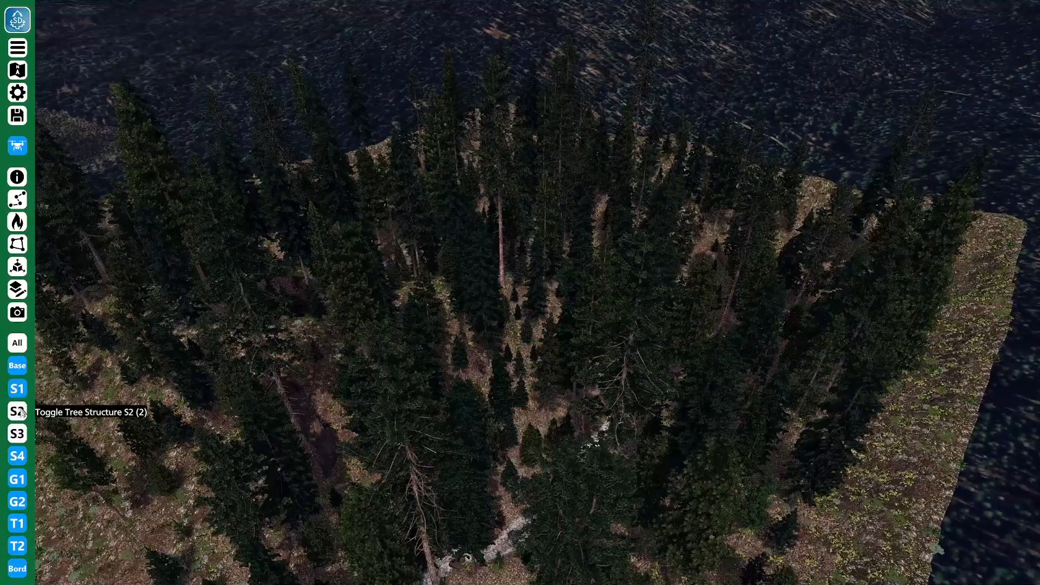
Show structure S2 together with S1 and view the combined stand from above.
click(21, 412)
drag(217, 379, 415, 360)
drag(607, 295, 482, 323)
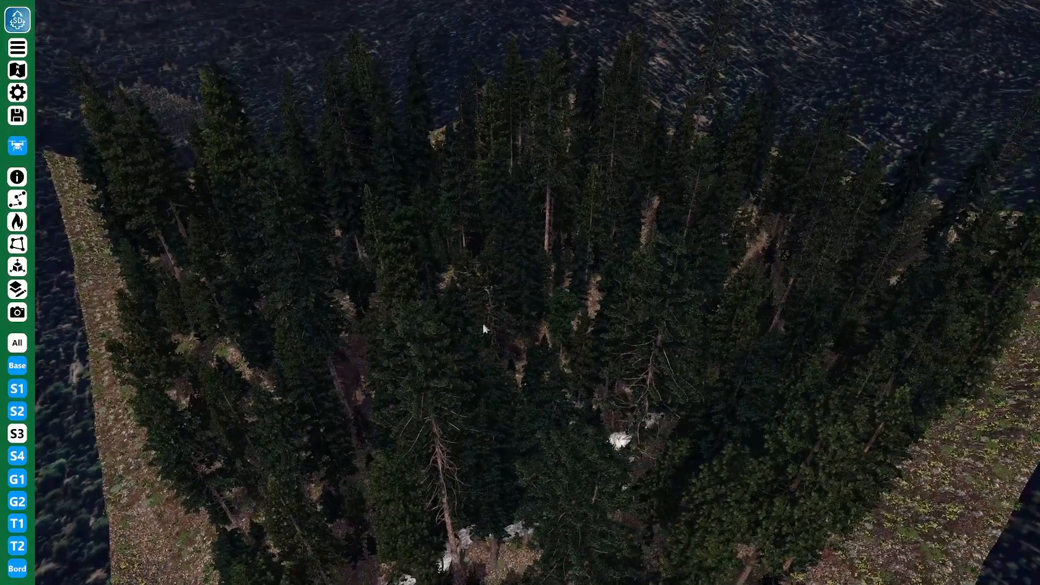
Hide structures S2 and S1 and show S3 to compare its stand from the same aerial view.
click(18, 412)
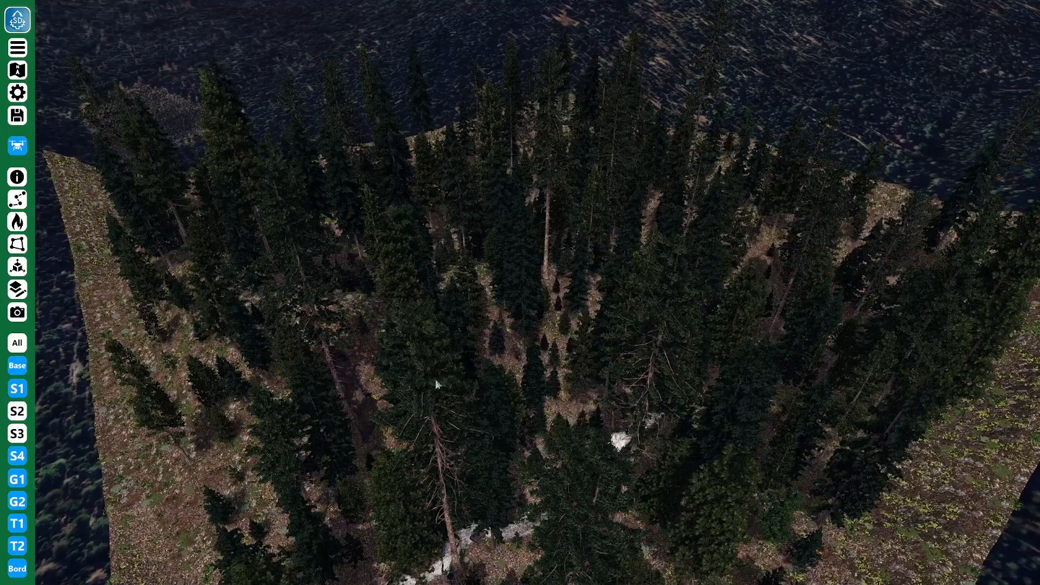
click(26, 391)
click(22, 440)
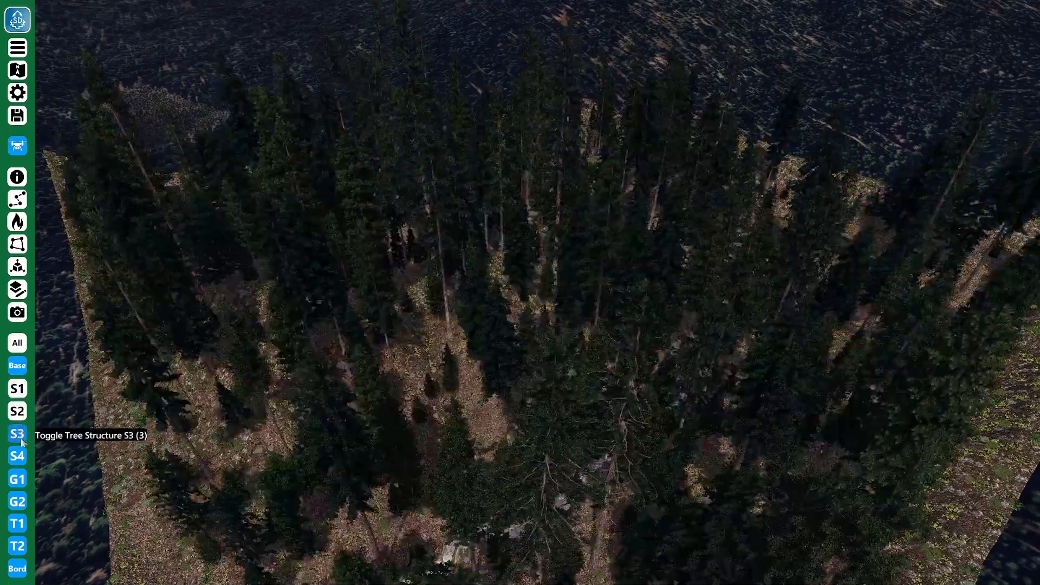
drag(455, 312, 499, 302)
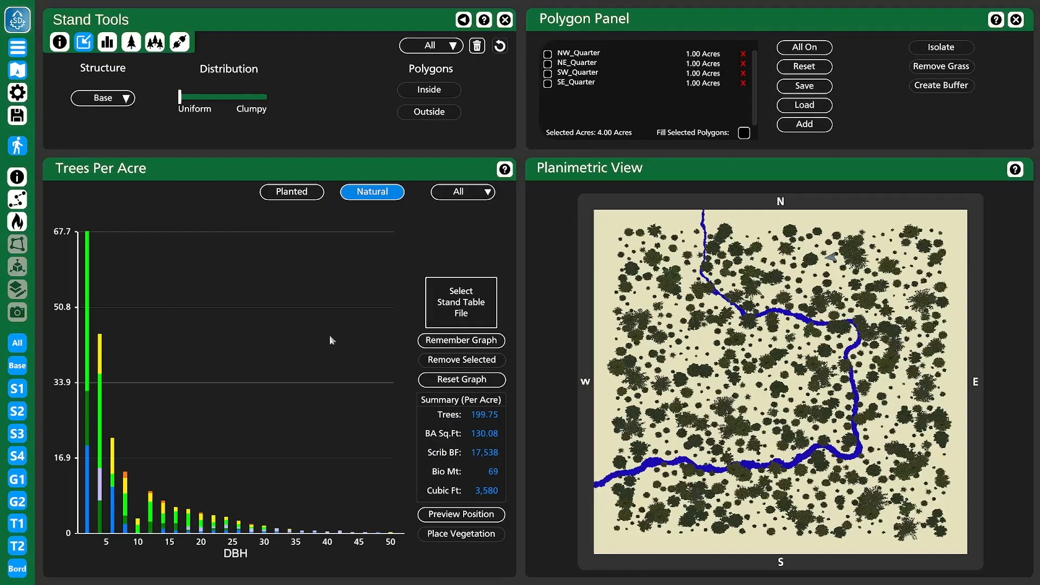
Open the Species Selection stand builder and set the state to MT and the eco-region to Belt Mountains.
click(110, 47)
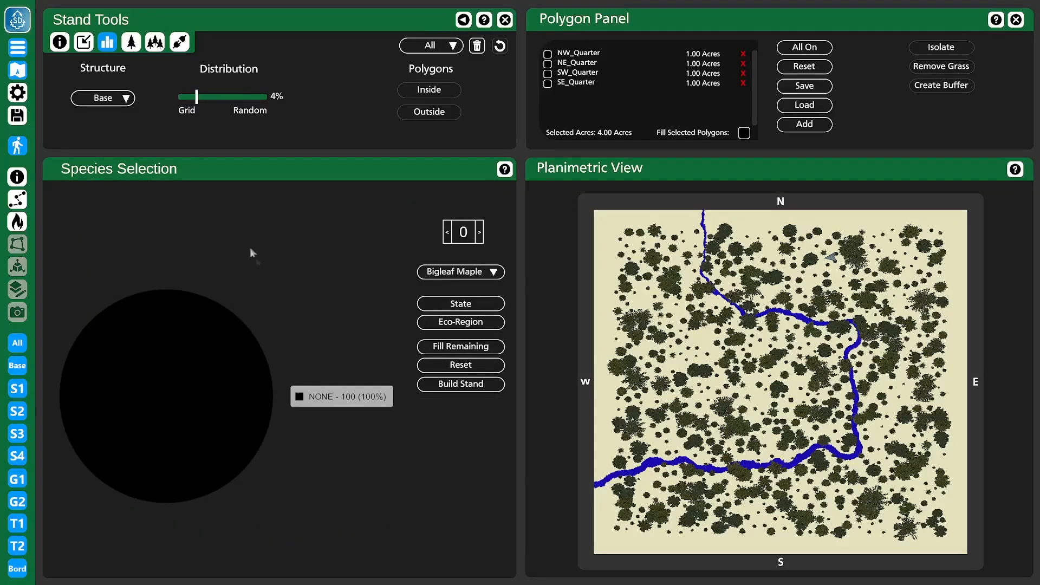
click(462, 304)
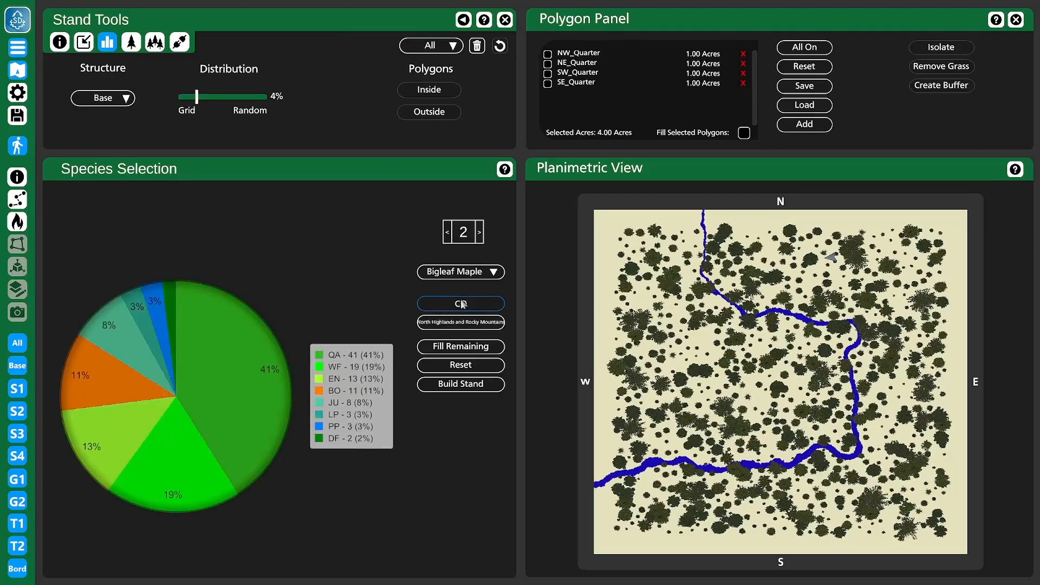
click(471, 306)
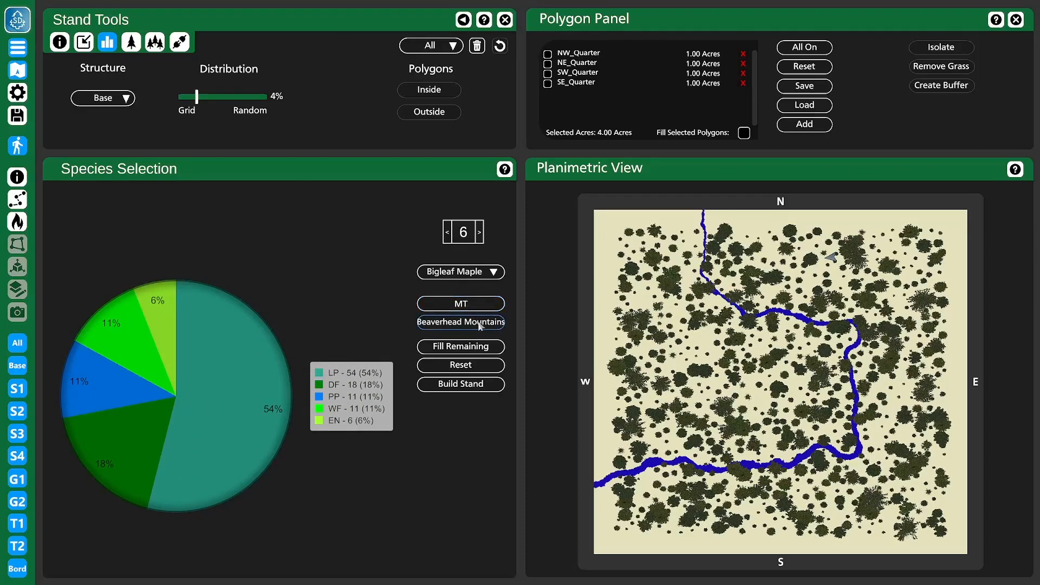
click(481, 324)
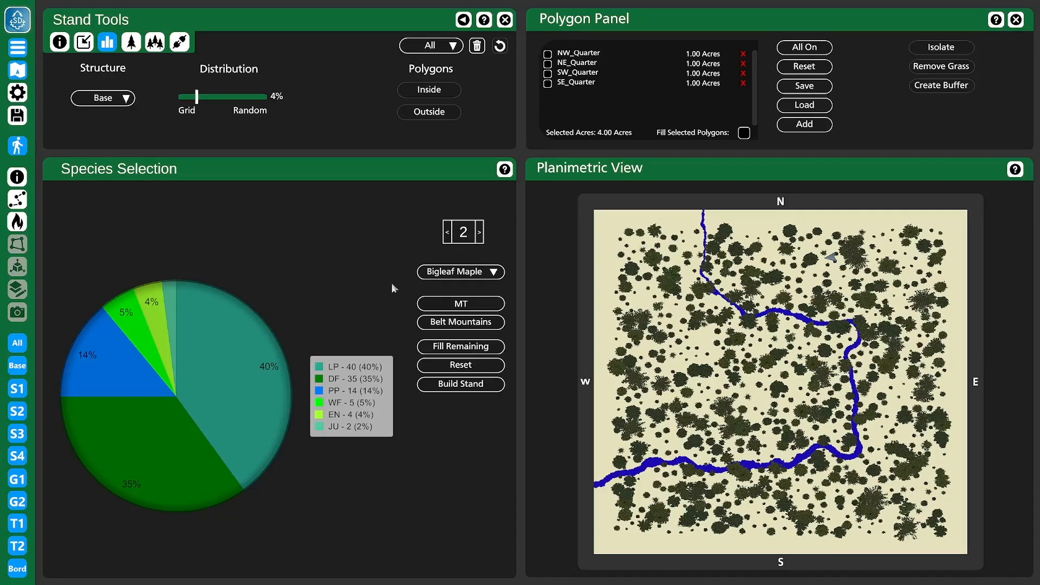
Clear the species mix and add Juniper at 10 percent.
click(435, 365)
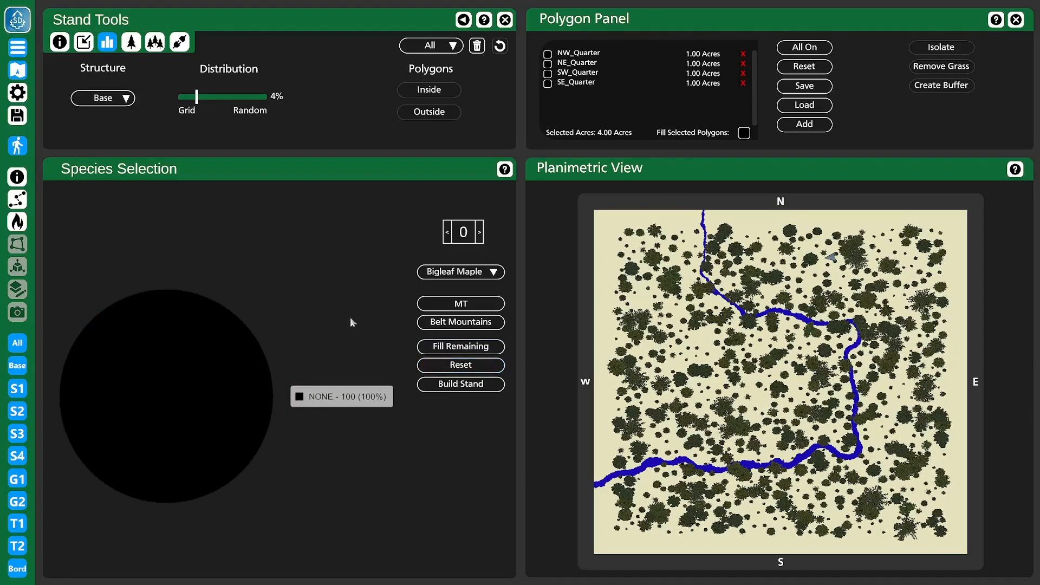
click(463, 271)
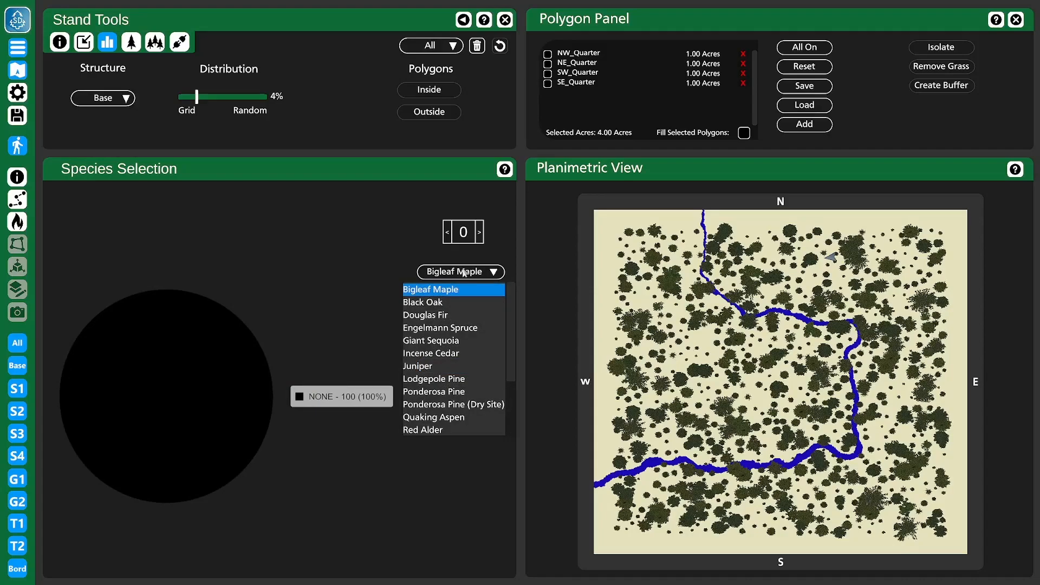
click(444, 368)
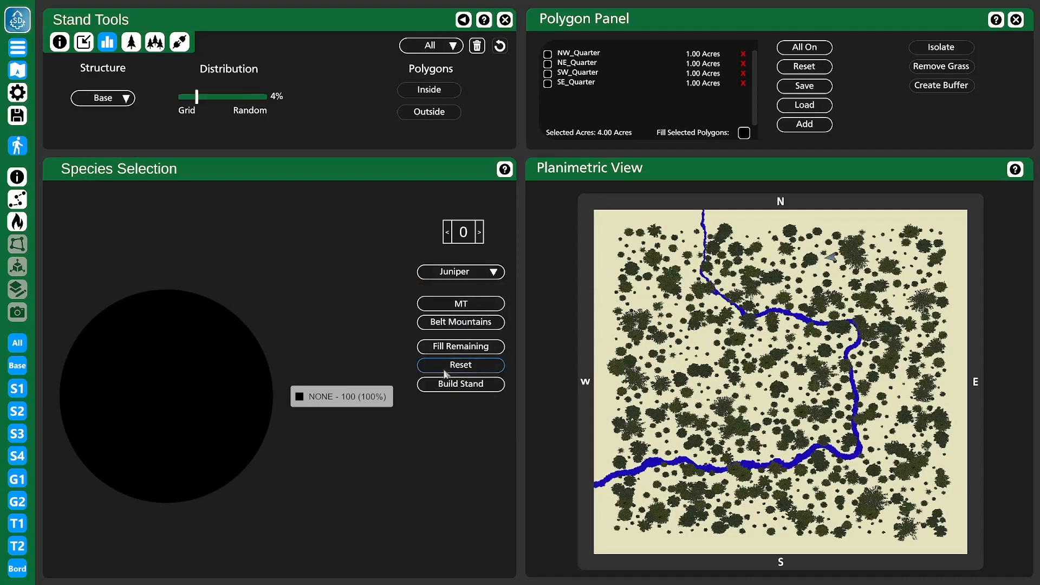
click(479, 234)
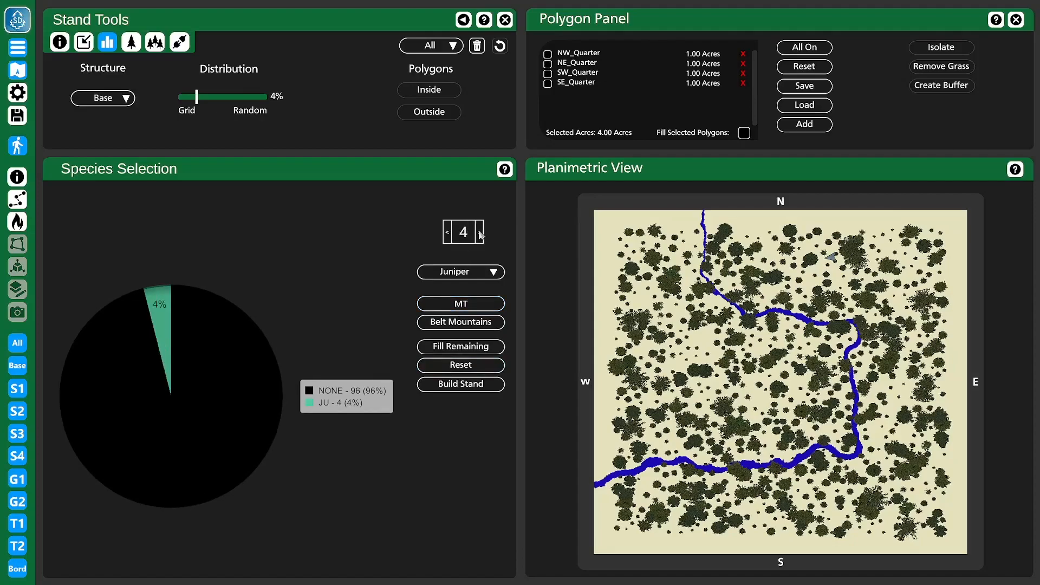
click(480, 234)
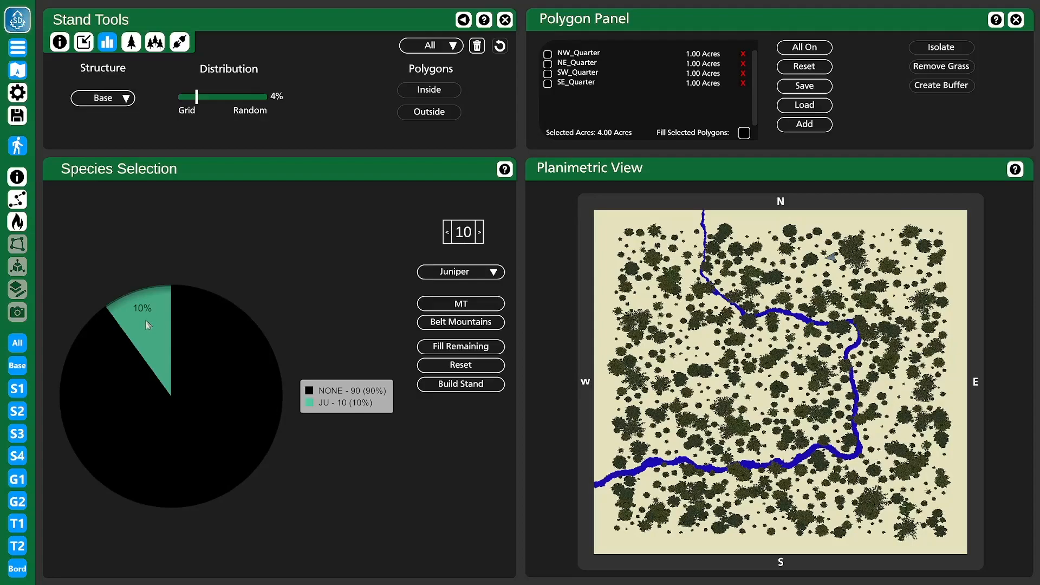
Add Ponderosa Pine (Dry Site) to the species mix at 10 percent.
click(450, 272)
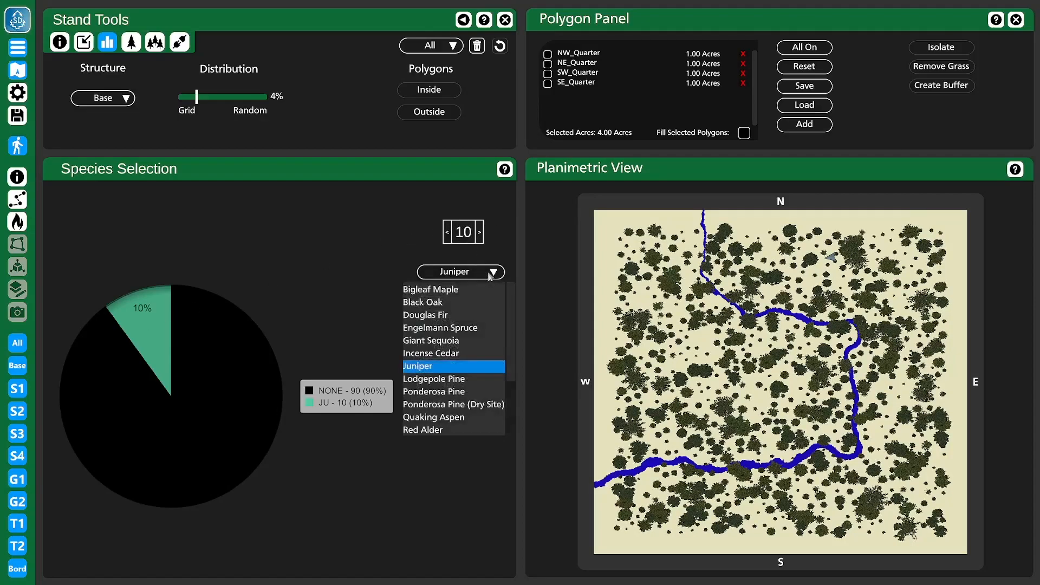
click(433, 392)
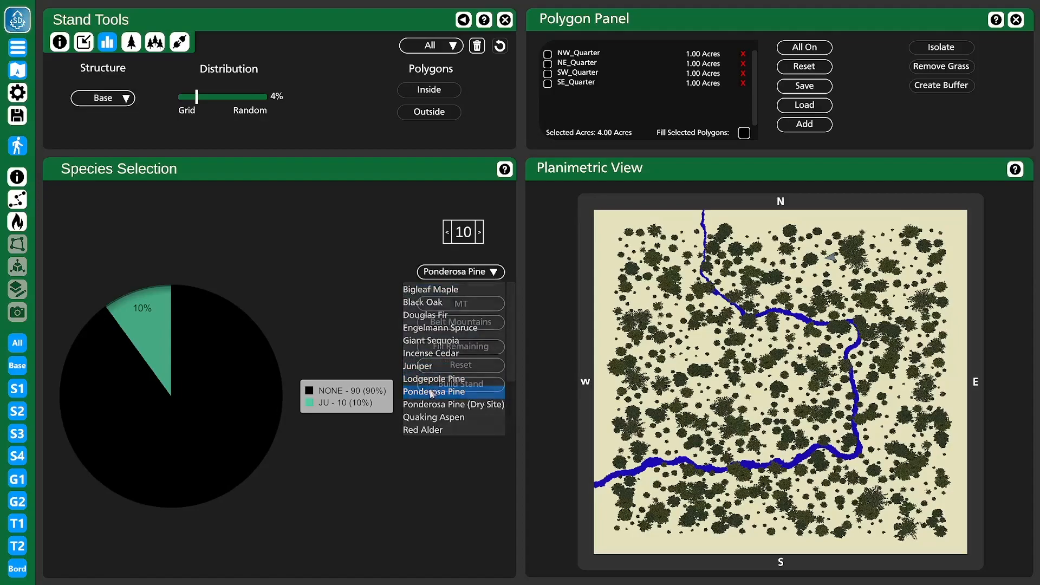
click(491, 272)
click(454, 404)
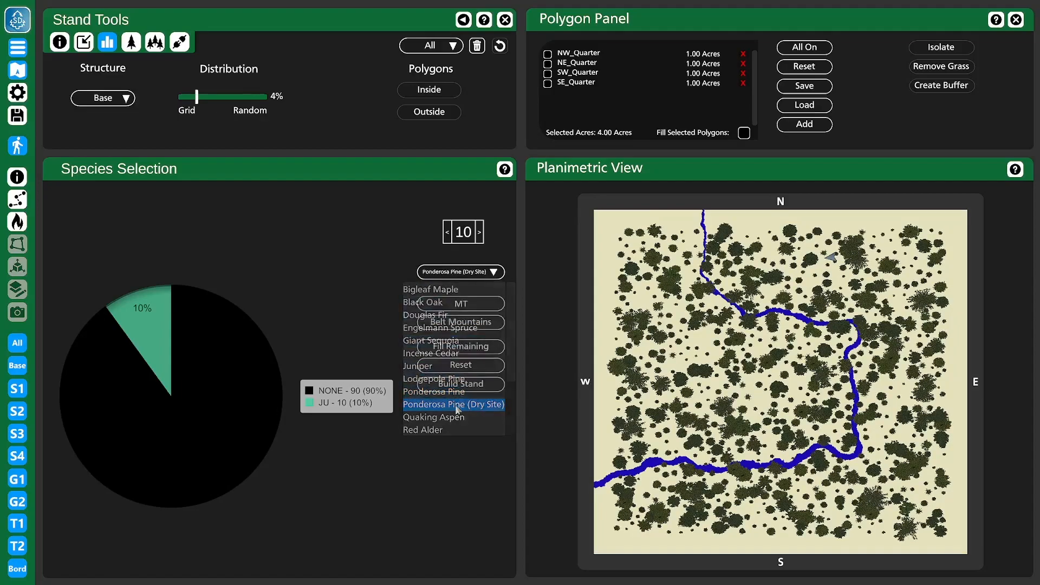
click(479, 238)
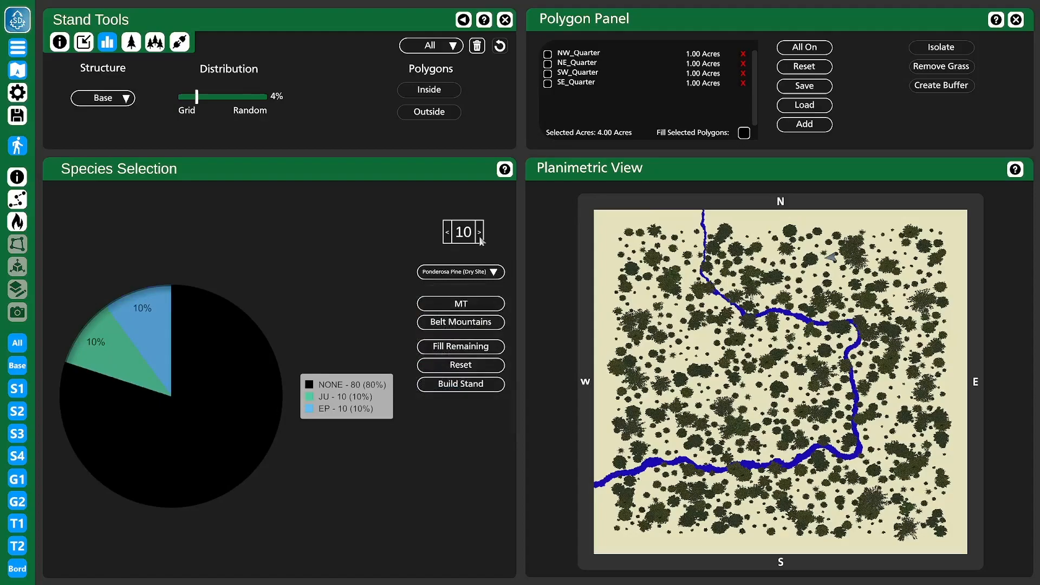
Add Sugar Pine to the species mix at 12 percent and fill the remaining share with the chosen species.
click(491, 272)
scroll(437, 405, down, 3)
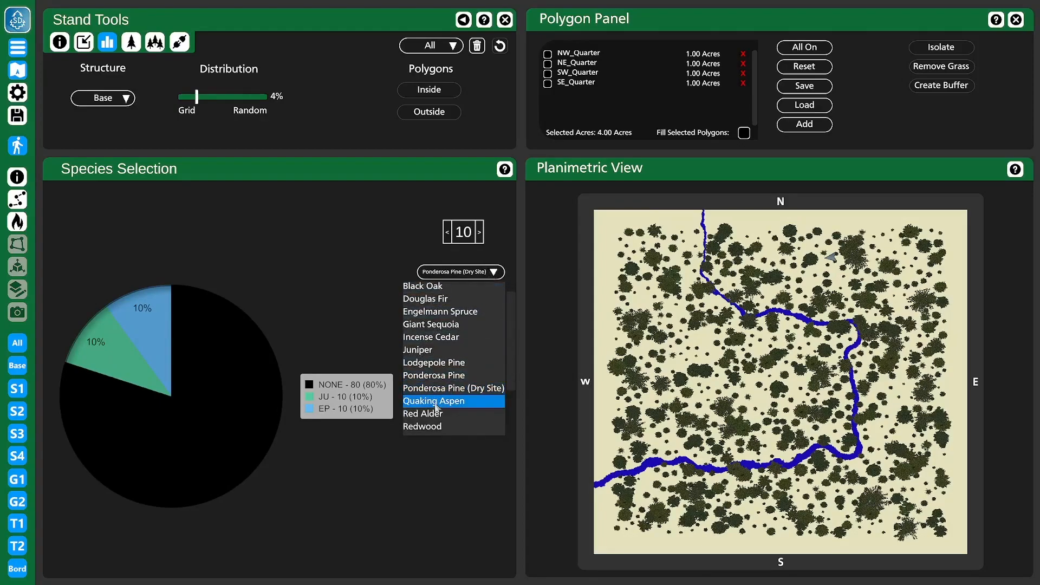
scroll(438, 405, down, 2)
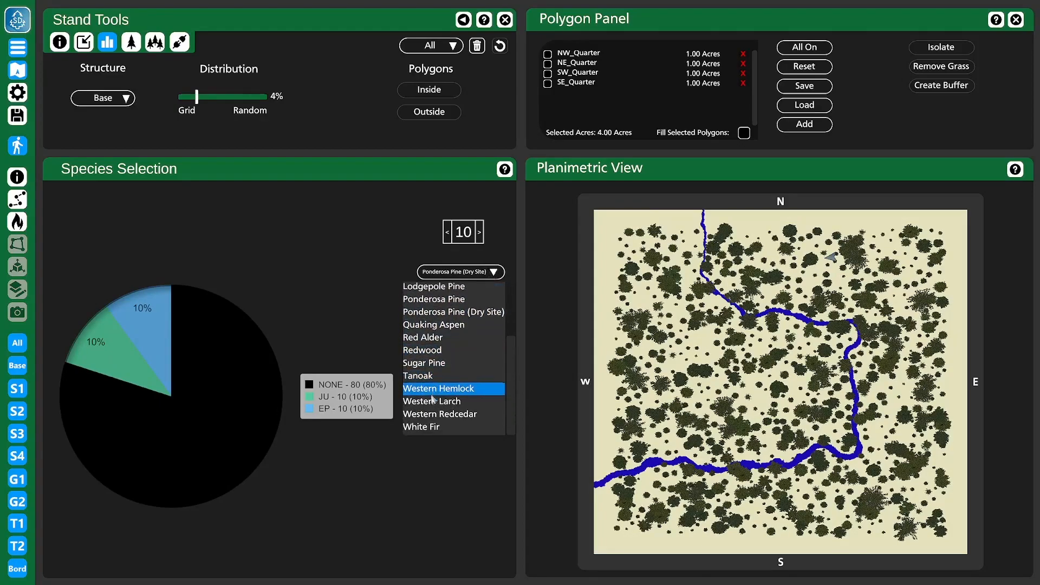
click(442, 361)
click(478, 236)
click(479, 236)
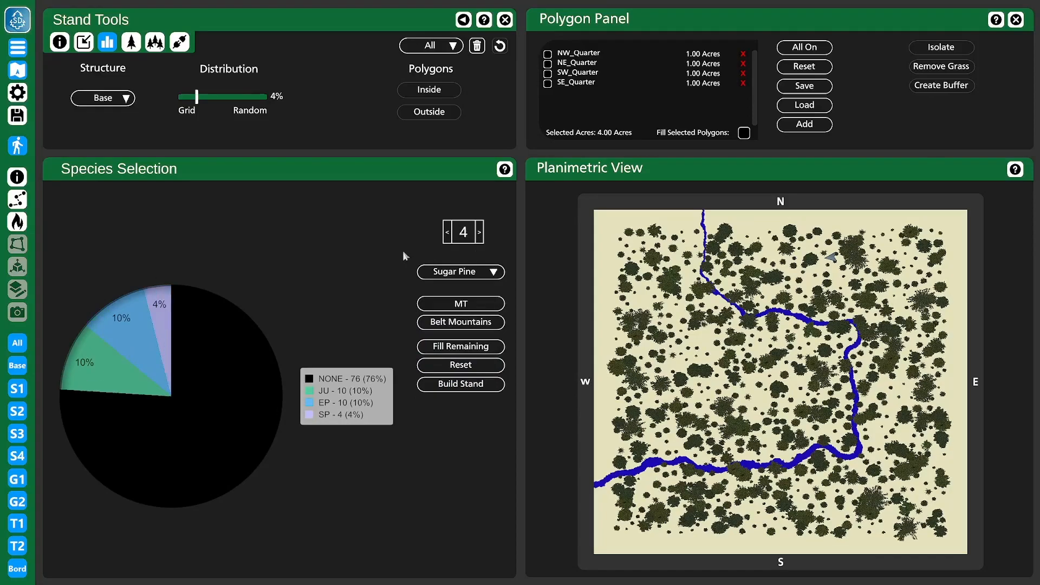
click(478, 236)
click(478, 235)
click(478, 235)
click(478, 235)
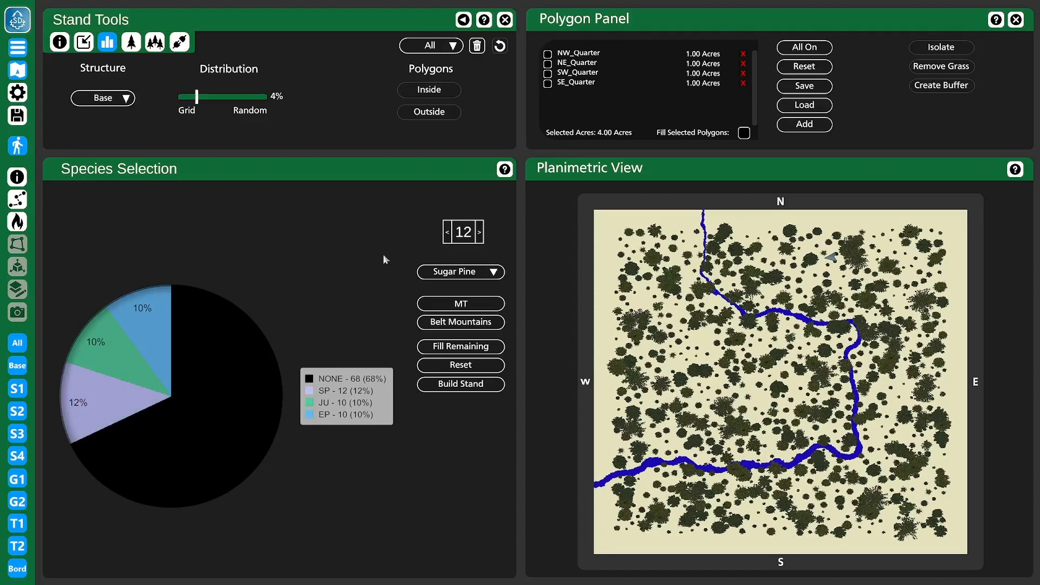
click(439, 347)
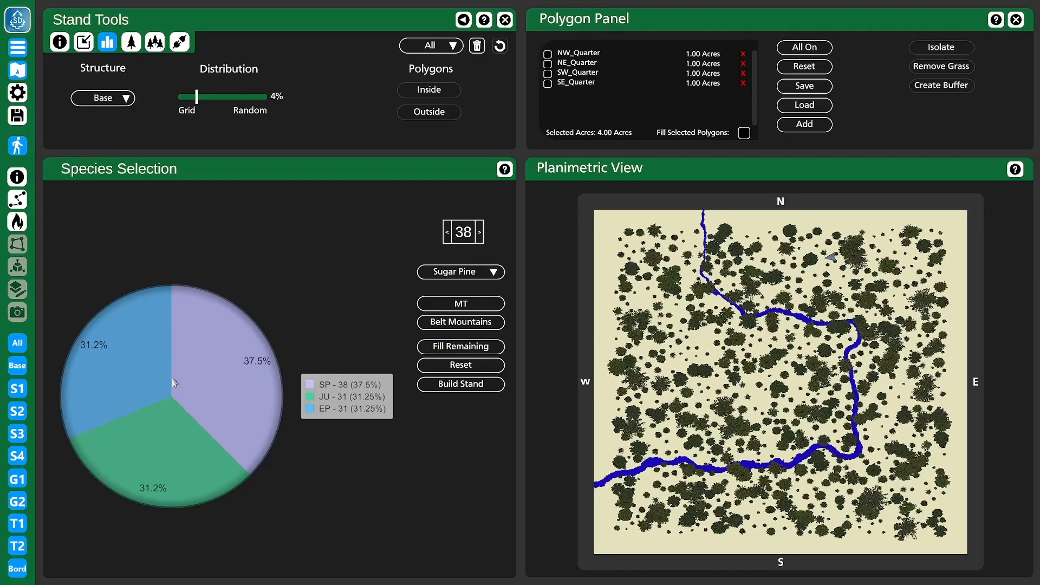
Cycle through the MT eco-regions and set the eco-region to Beaverhead Mountains.
click(447, 321)
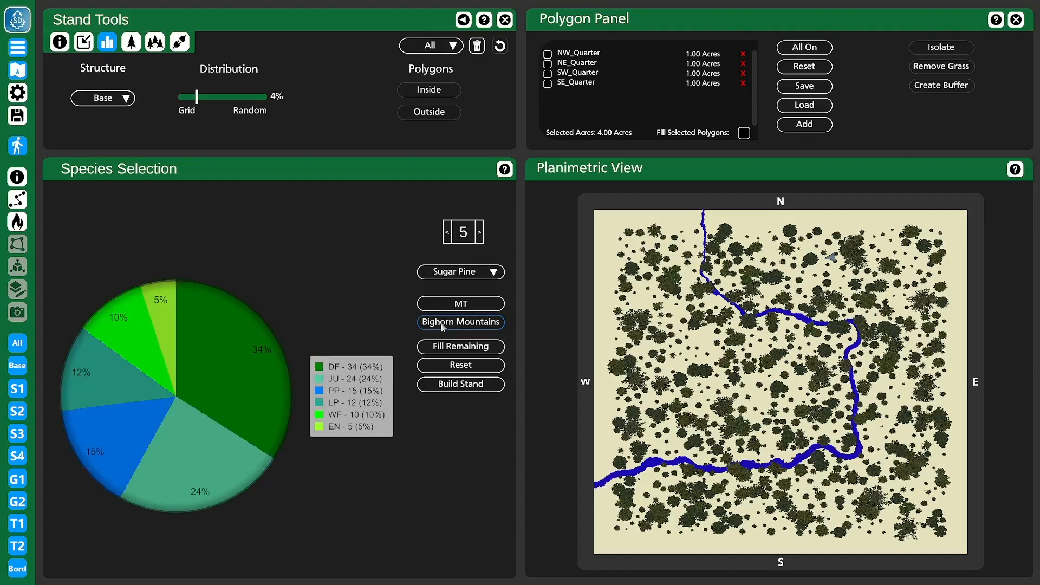
click(442, 324)
click(443, 324)
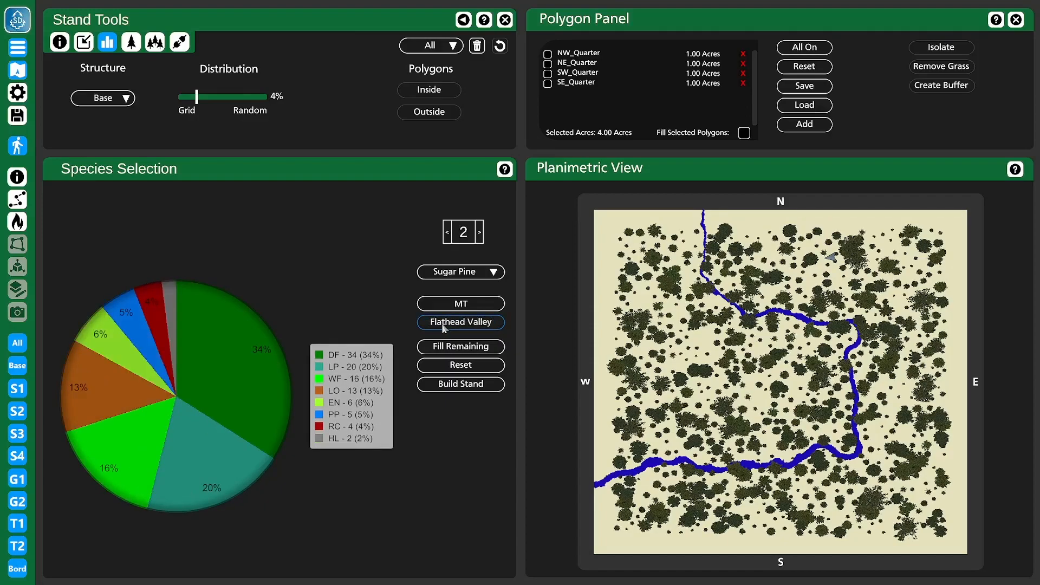
click(443, 325)
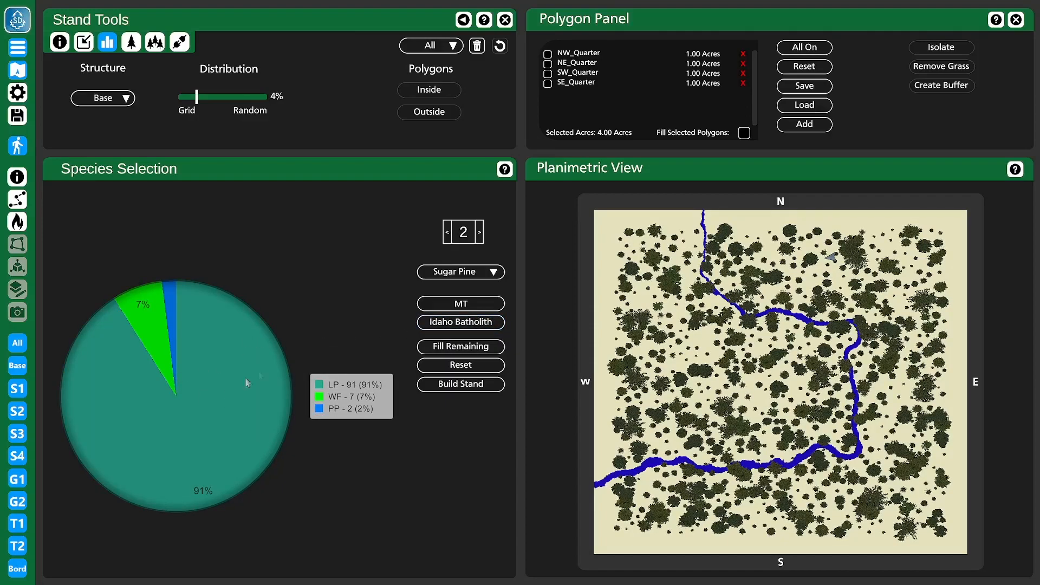
click(445, 321)
click(444, 321)
click(444, 321)
click(444, 321)
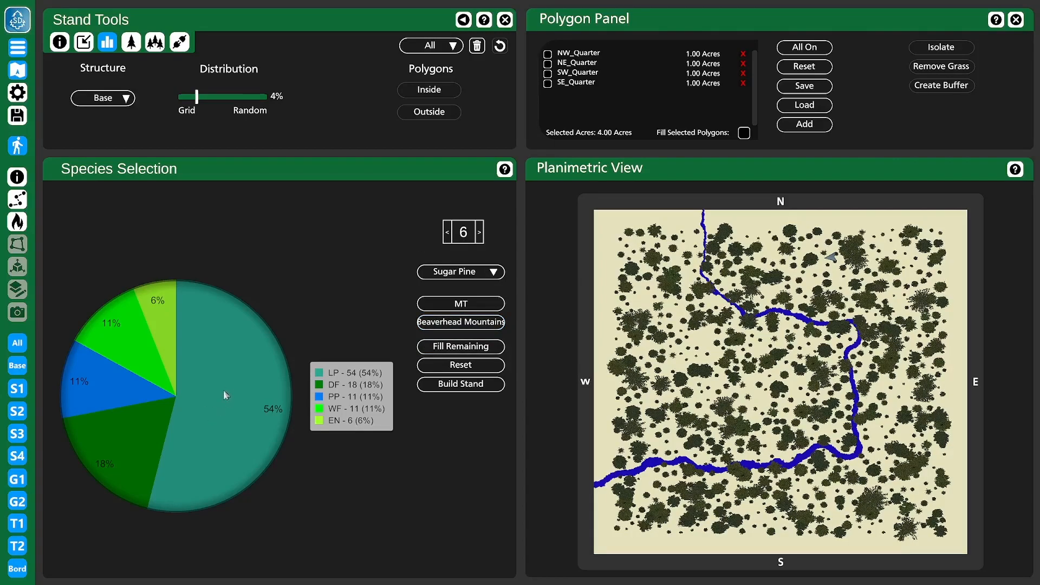
Build the stand with Lodgepole Pine set to 0 and its share filled by the remaining species.
click(449, 273)
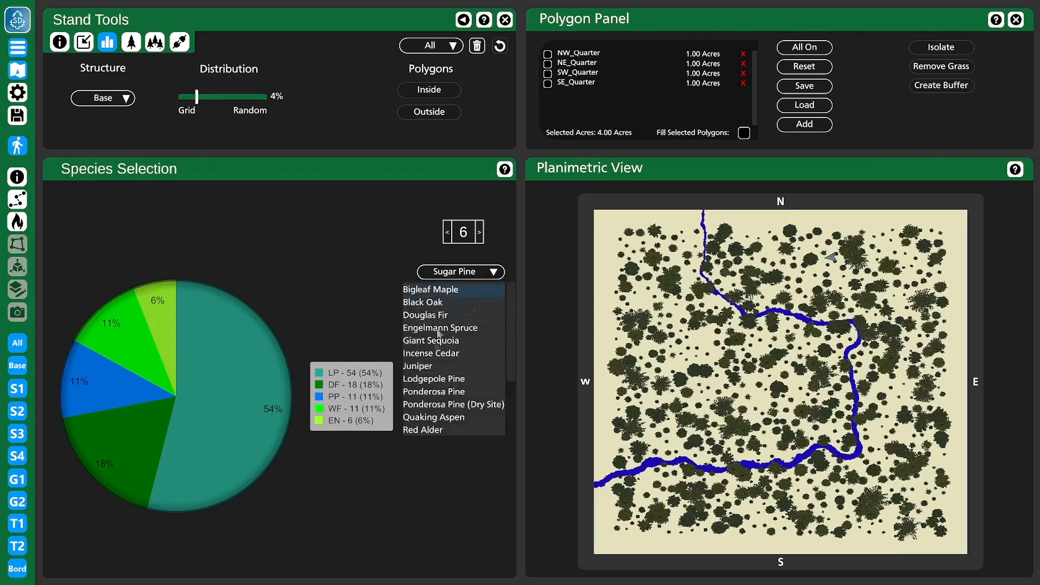
click(434, 382)
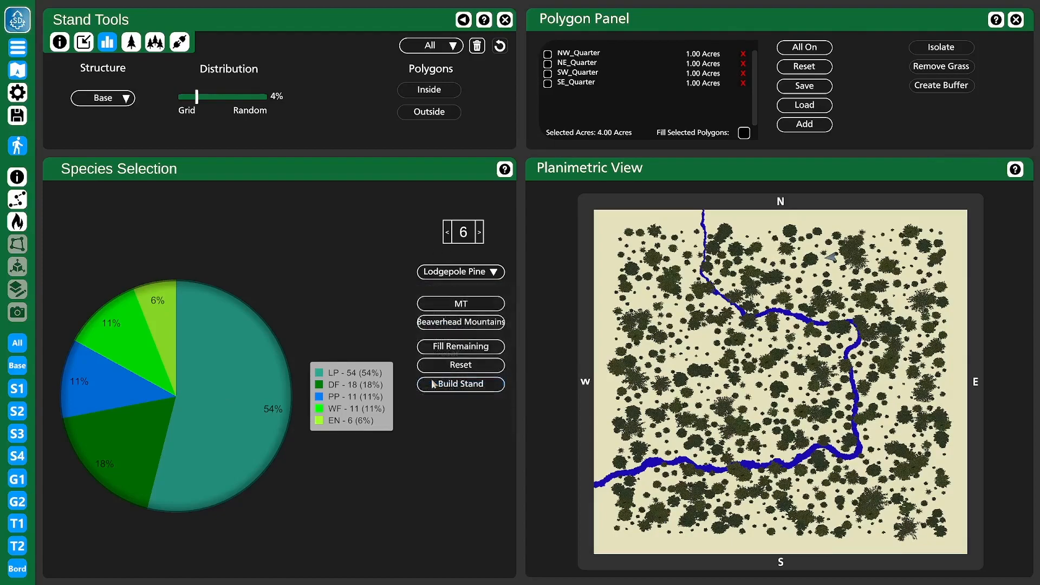
click(448, 232)
click(448, 233)
drag(448, 233, 447, 233)
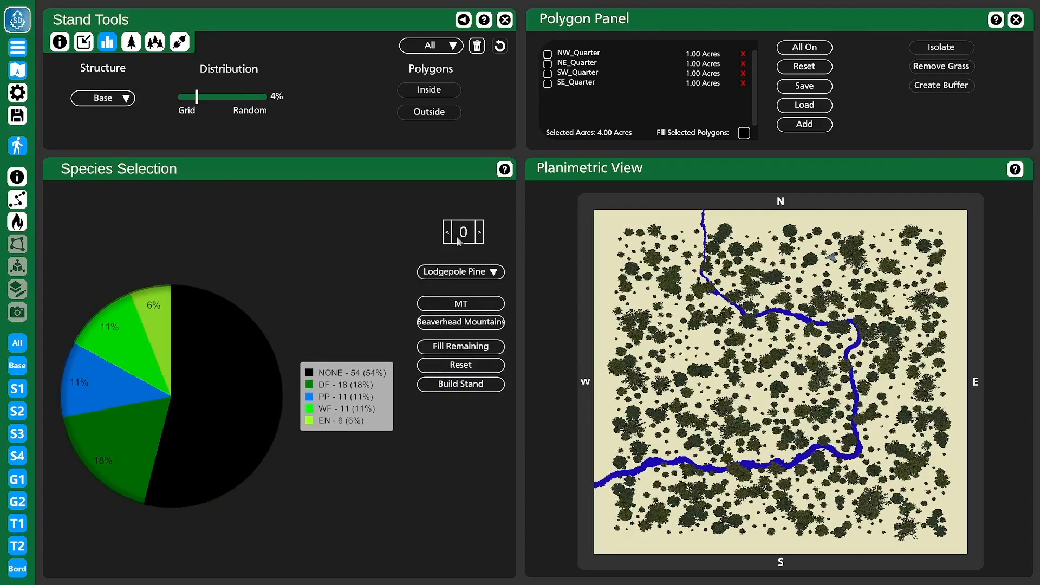
click(443, 348)
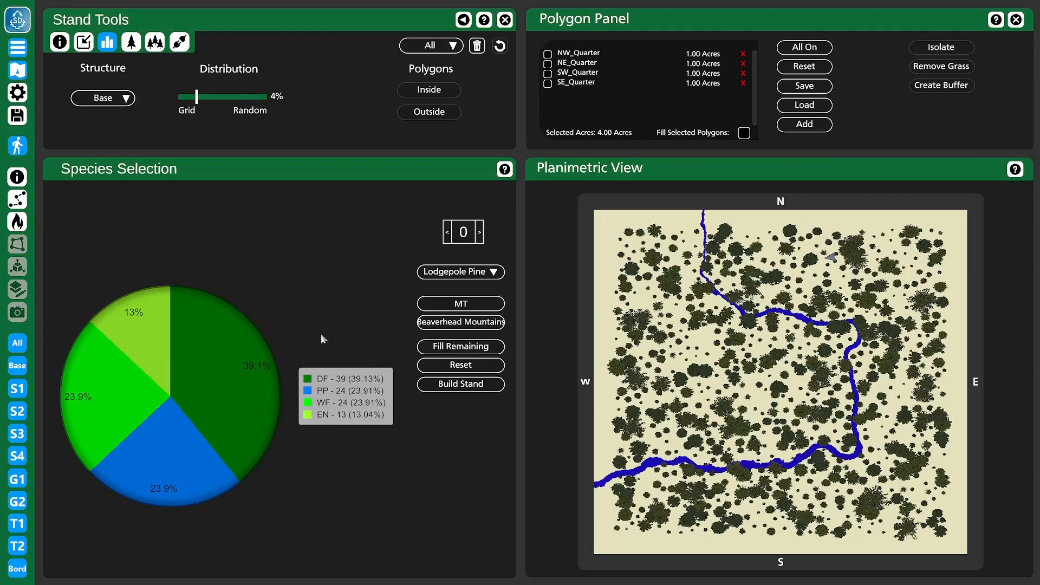
click(434, 385)
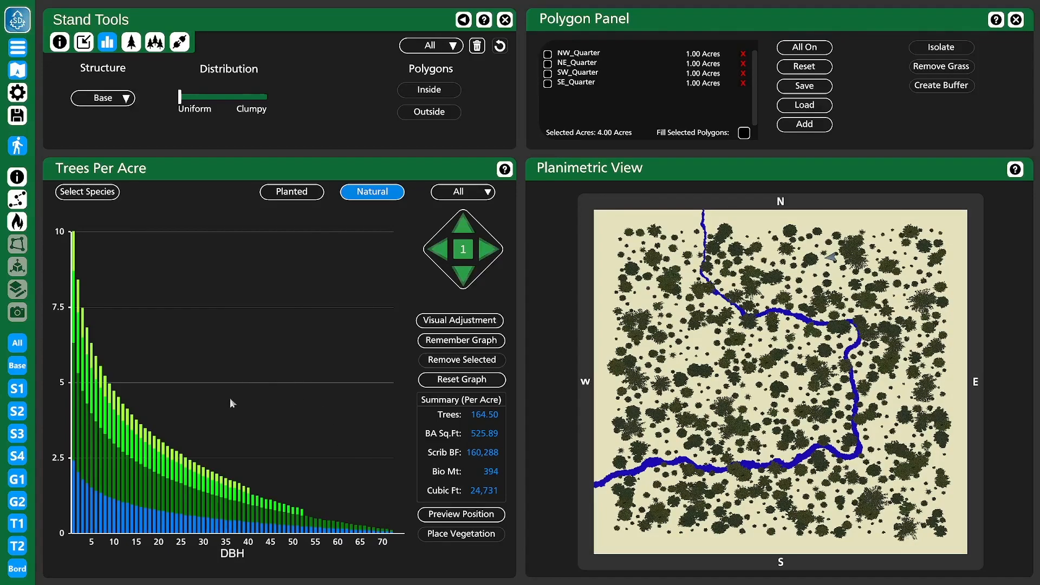
Mark trees for removal along a falling line from DBH 9 to 15 plus all larger diameters, and reset the graph.
mouse_move(110, 440)
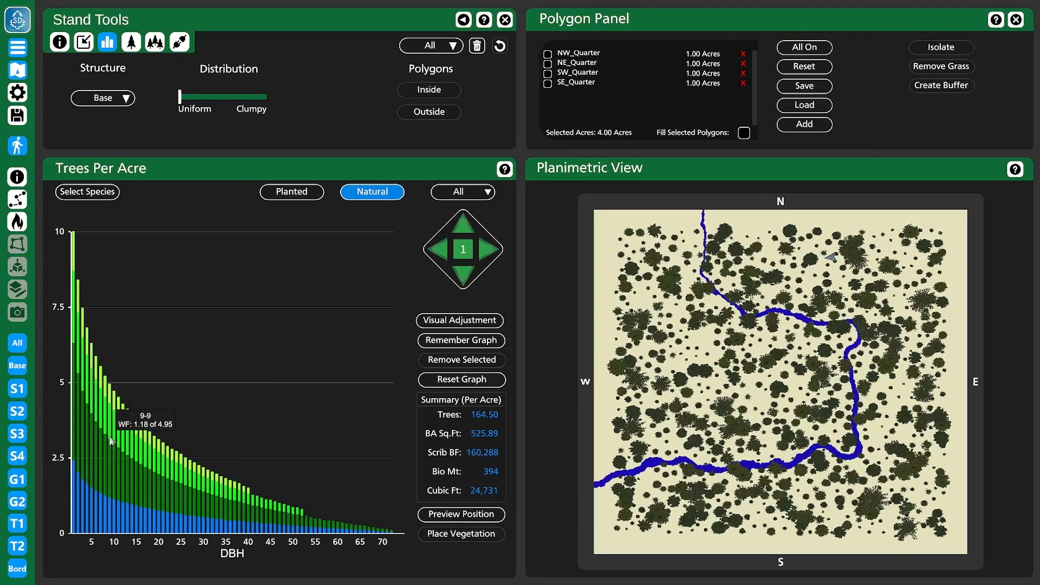
click(110, 440)
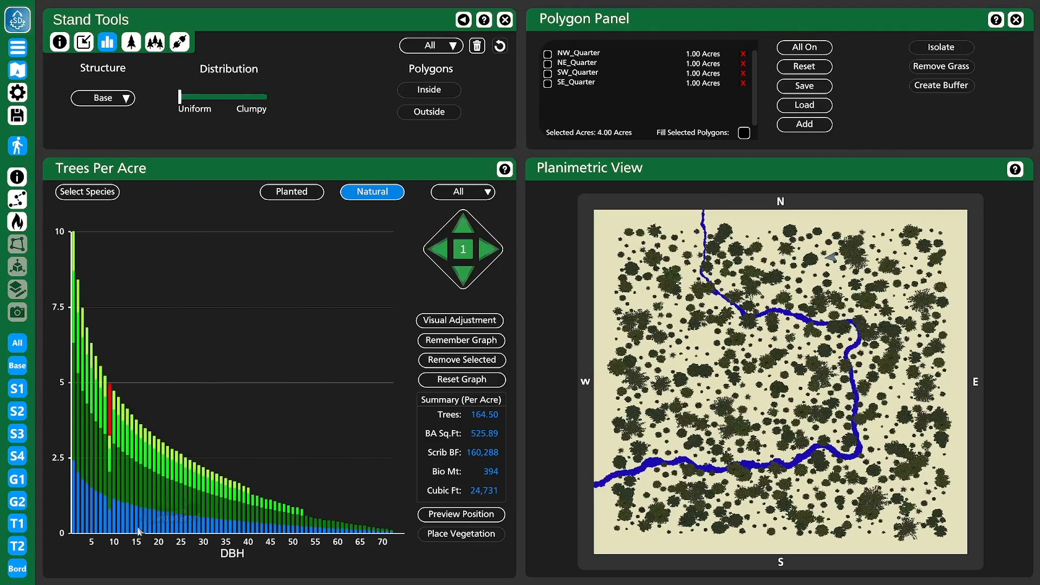
shift+click(137, 529)
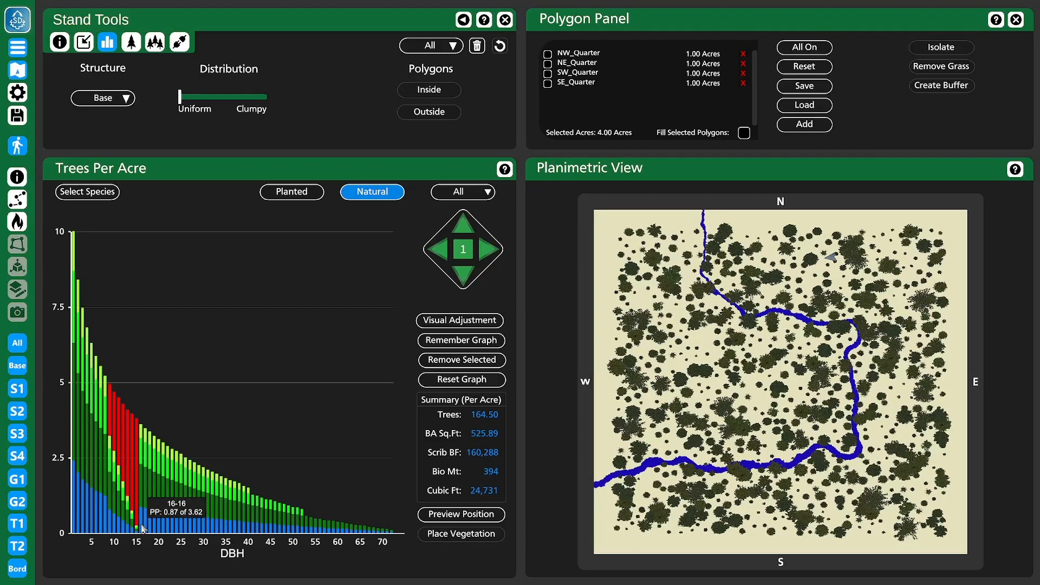
click(141, 526)
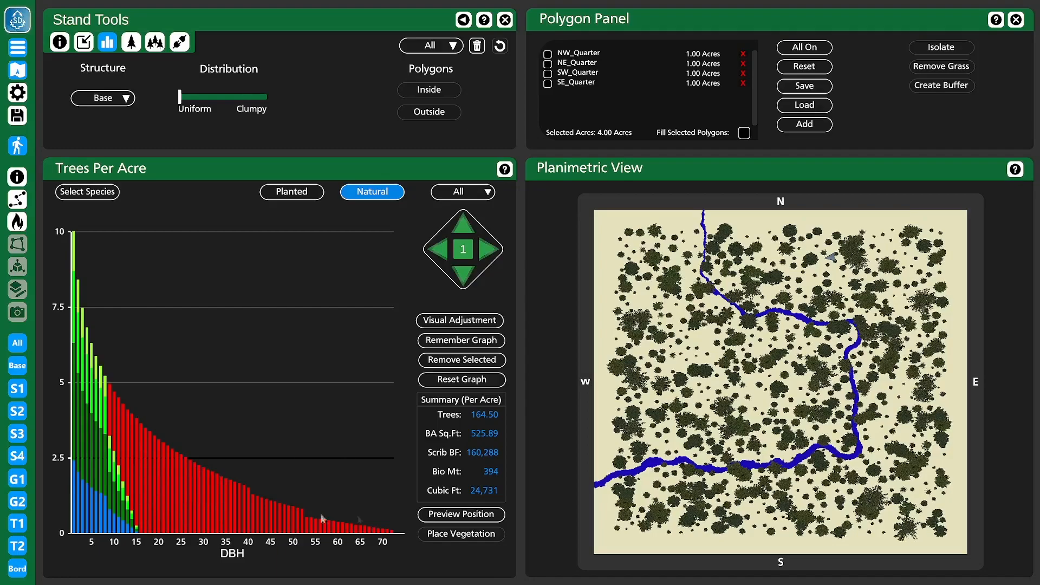
click(434, 380)
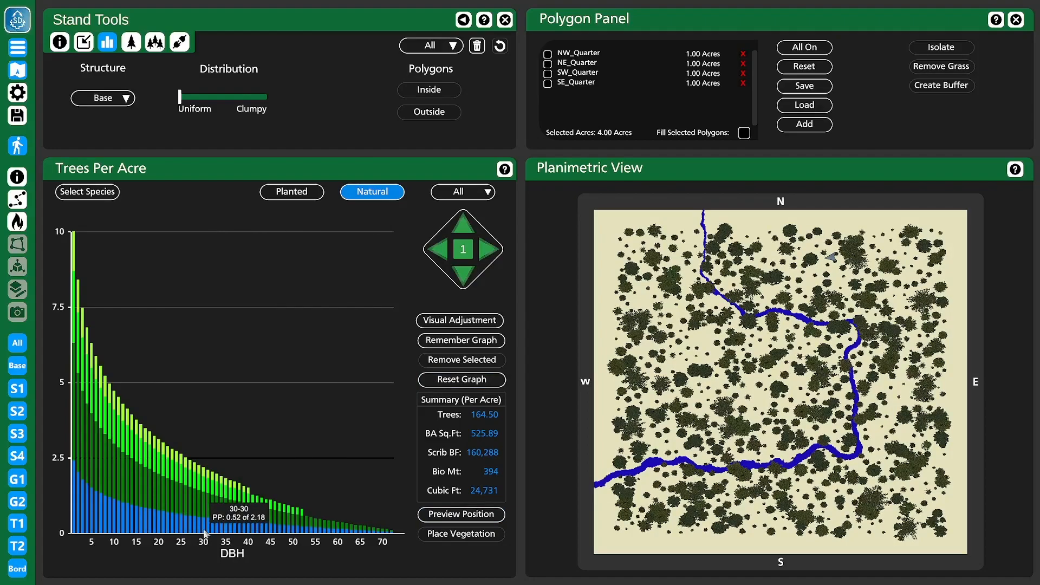
Select all diameter classes up to DBH 30 in the graph, and reset the graph.
click(203, 534)
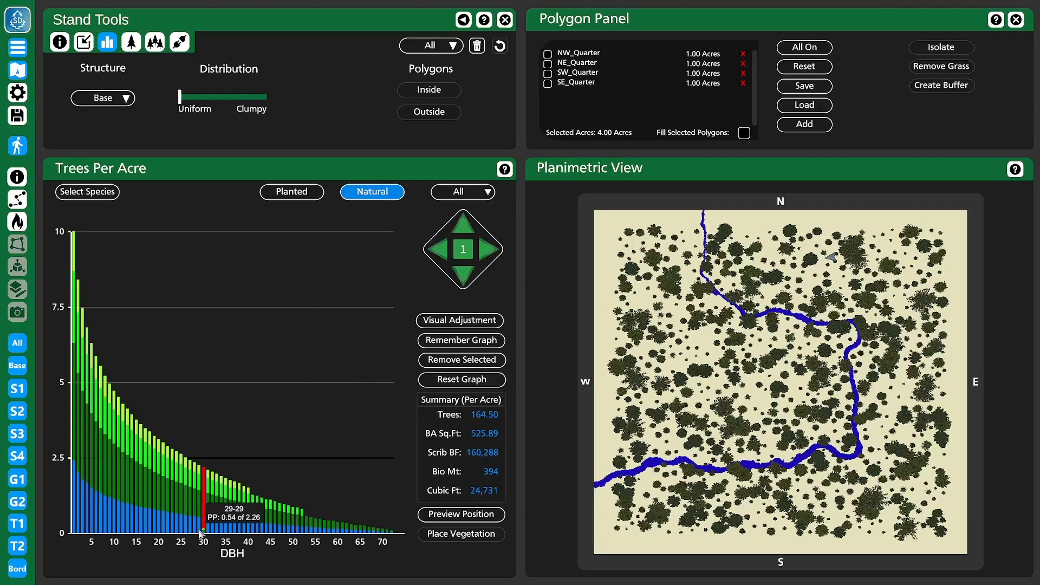
shift+click(201, 531)
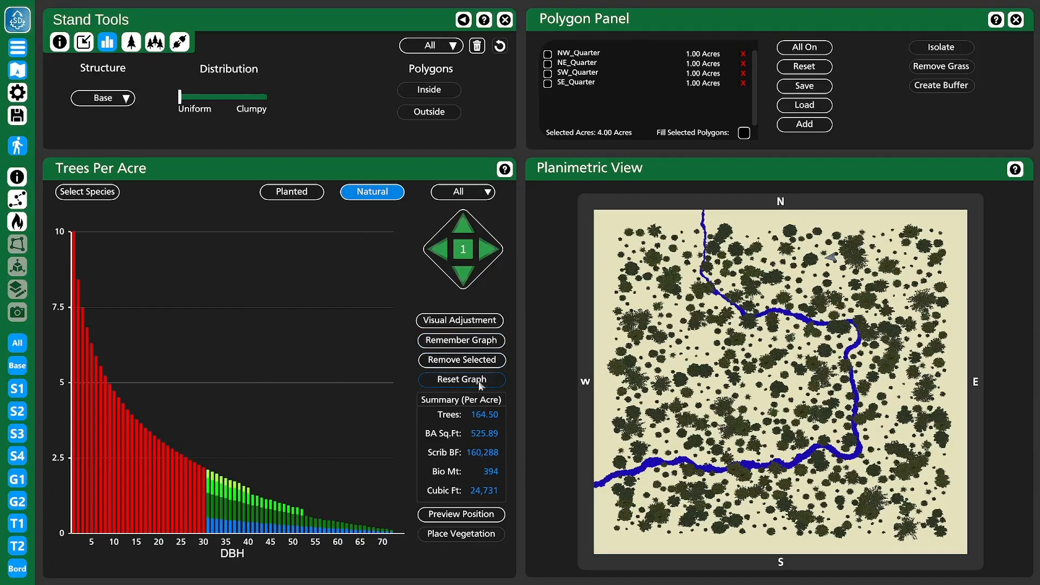
click(462, 380)
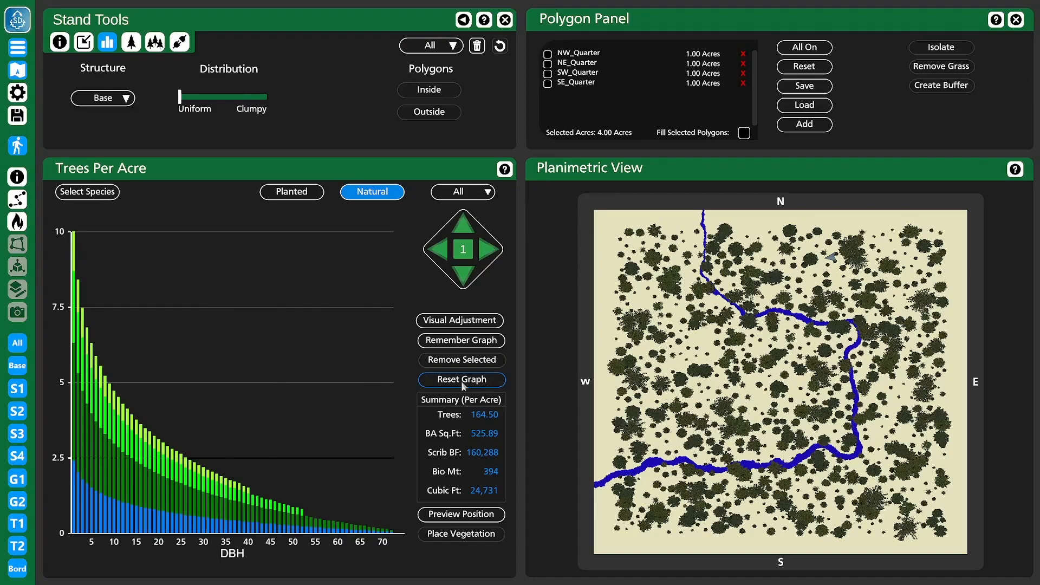
Raise the trees-per-acre curve to a peak of 26, adjusting in increments of 1 and 5.
click(464, 230)
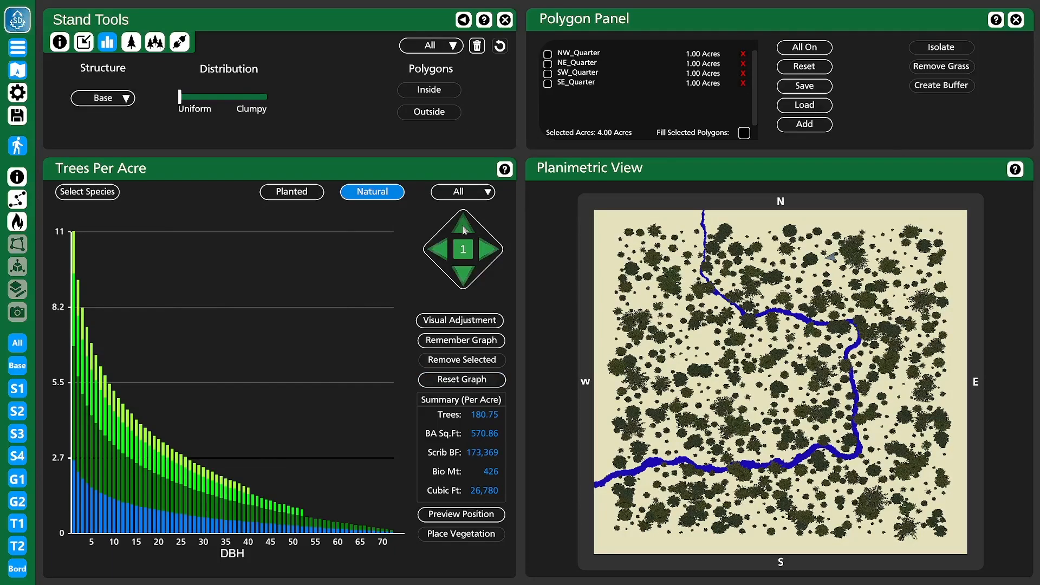
click(465, 230)
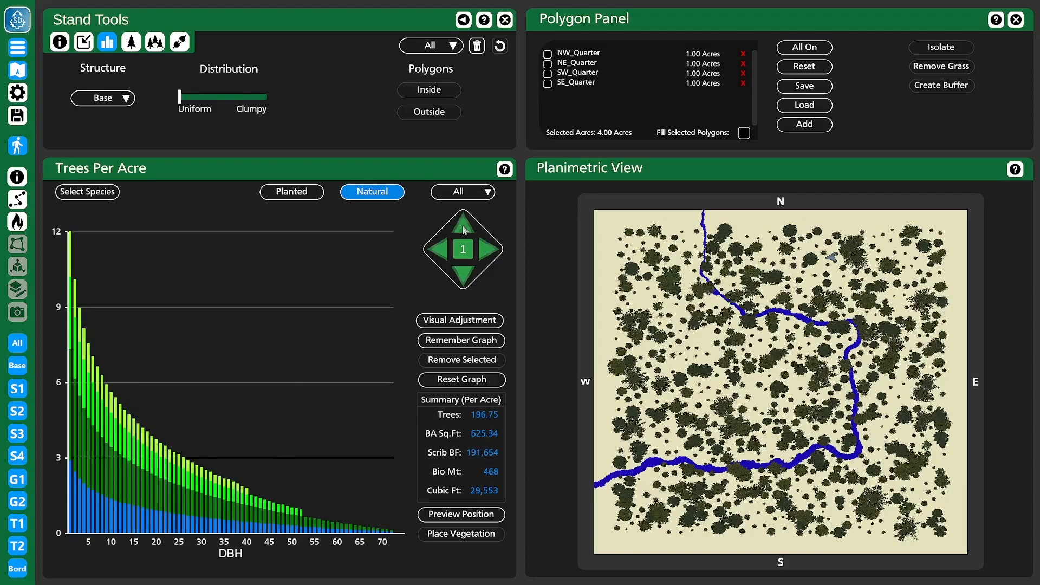
click(465, 277)
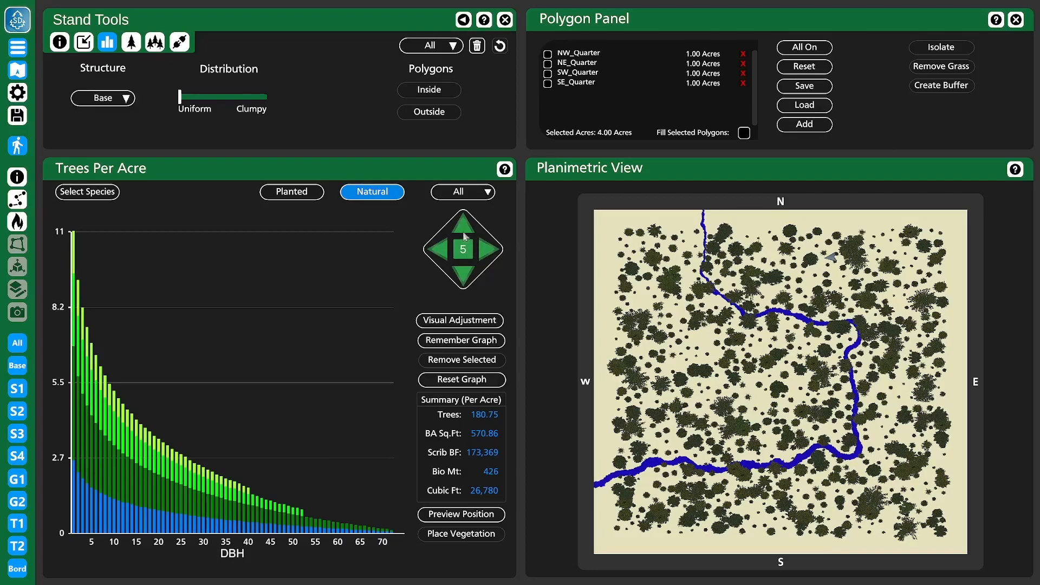
click(463, 233)
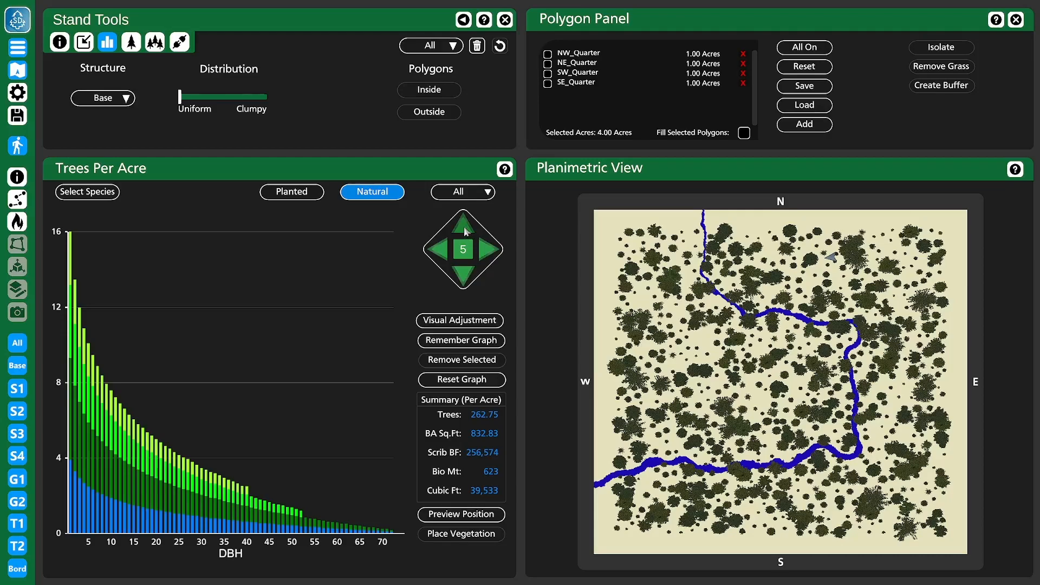
click(466, 232)
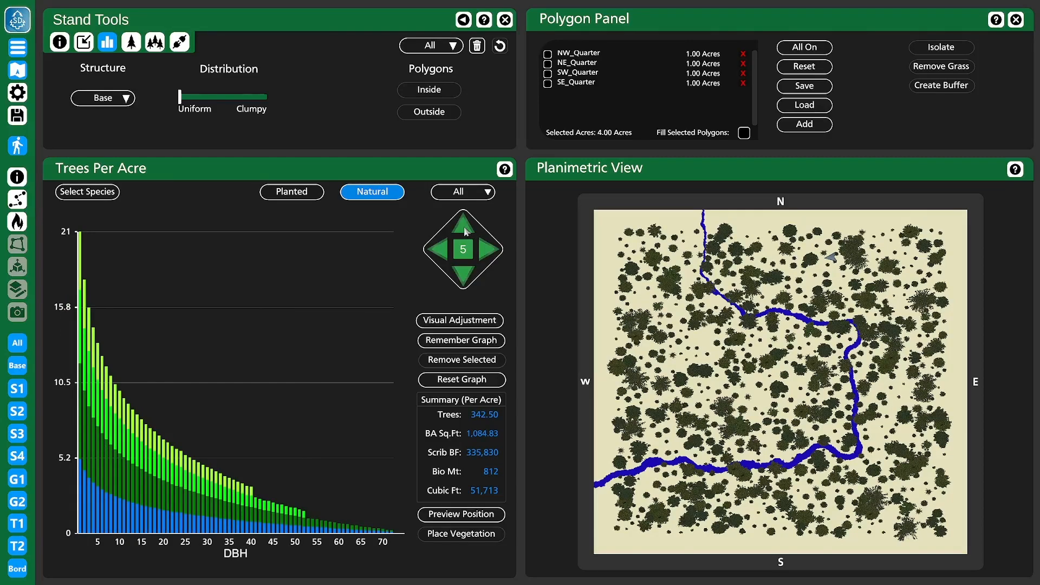
click(466, 231)
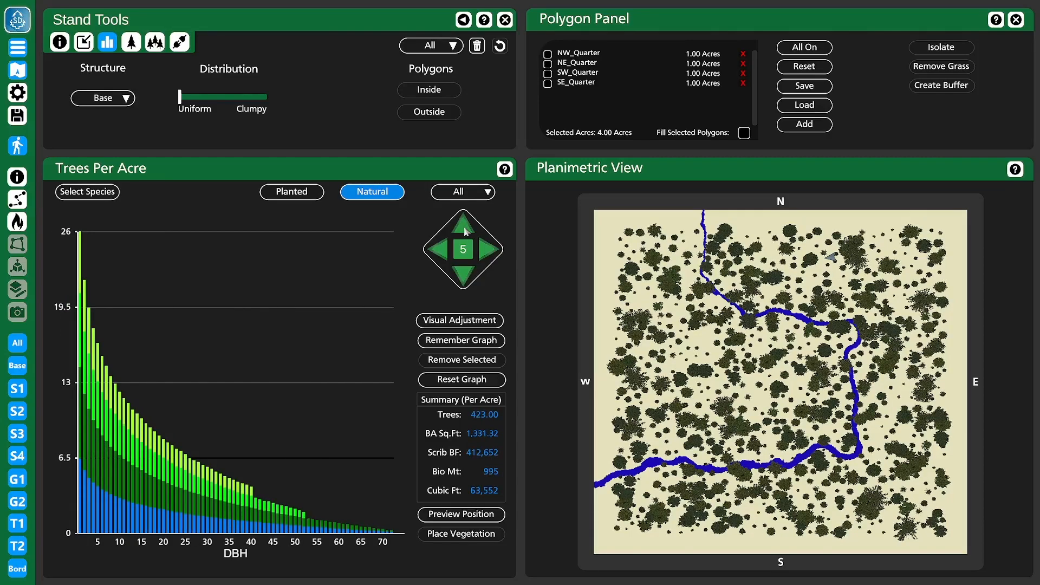
Set the graph adjustment increment to 25 and raise the large-diameter end of the curve.
click(465, 278)
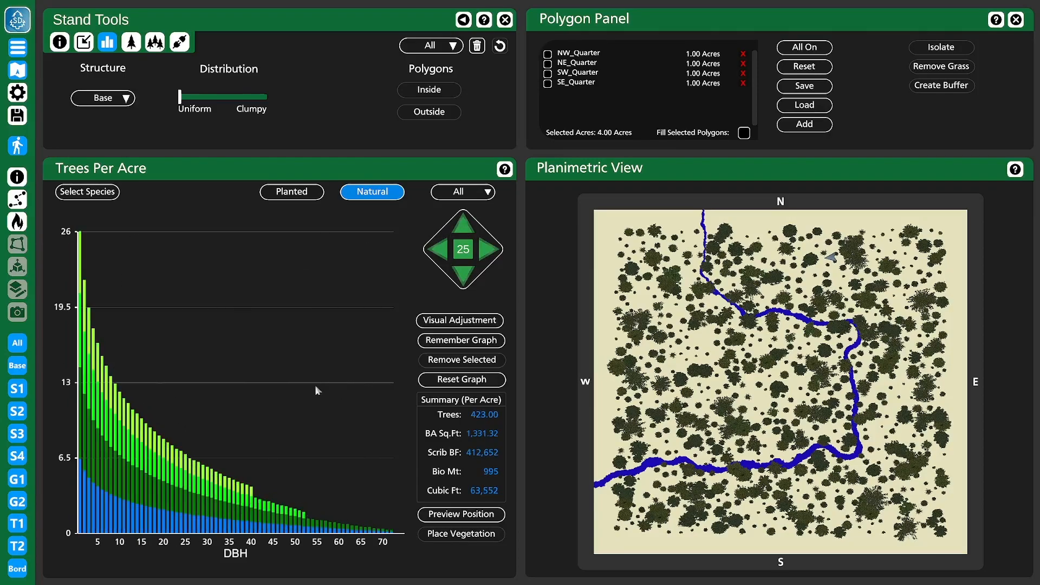
click(491, 252)
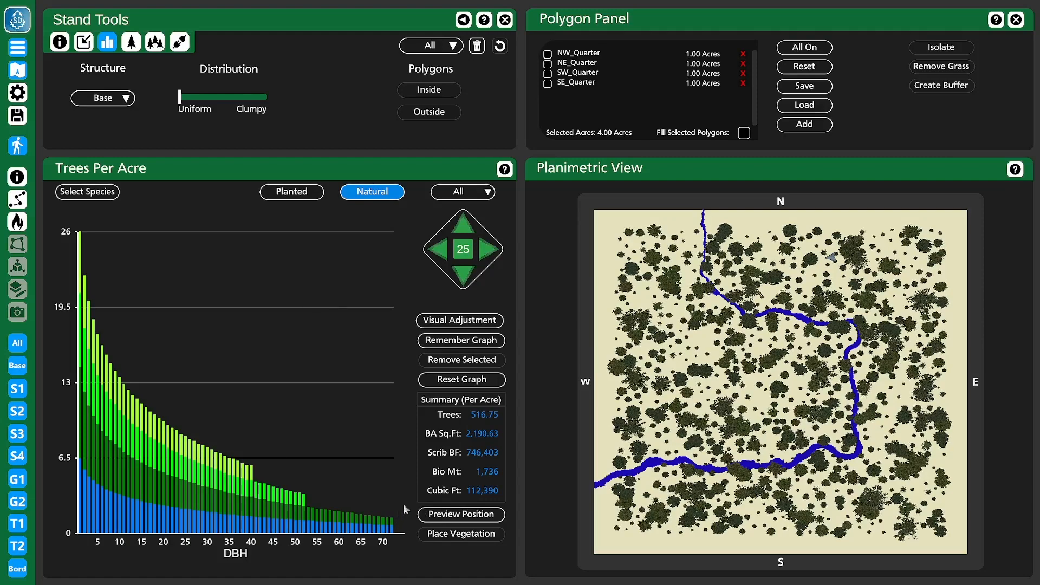
mouse_move(392, 521)
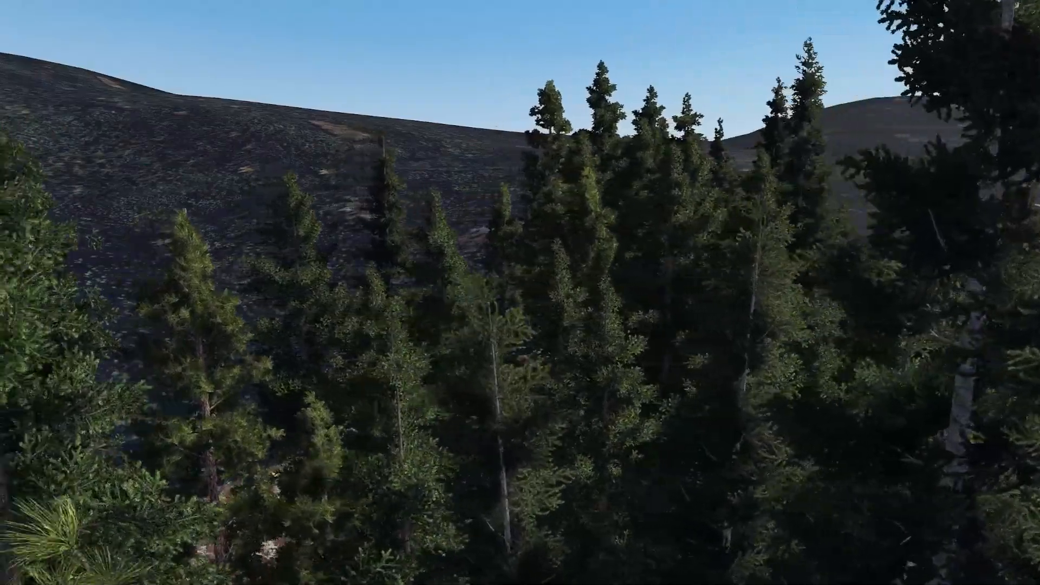